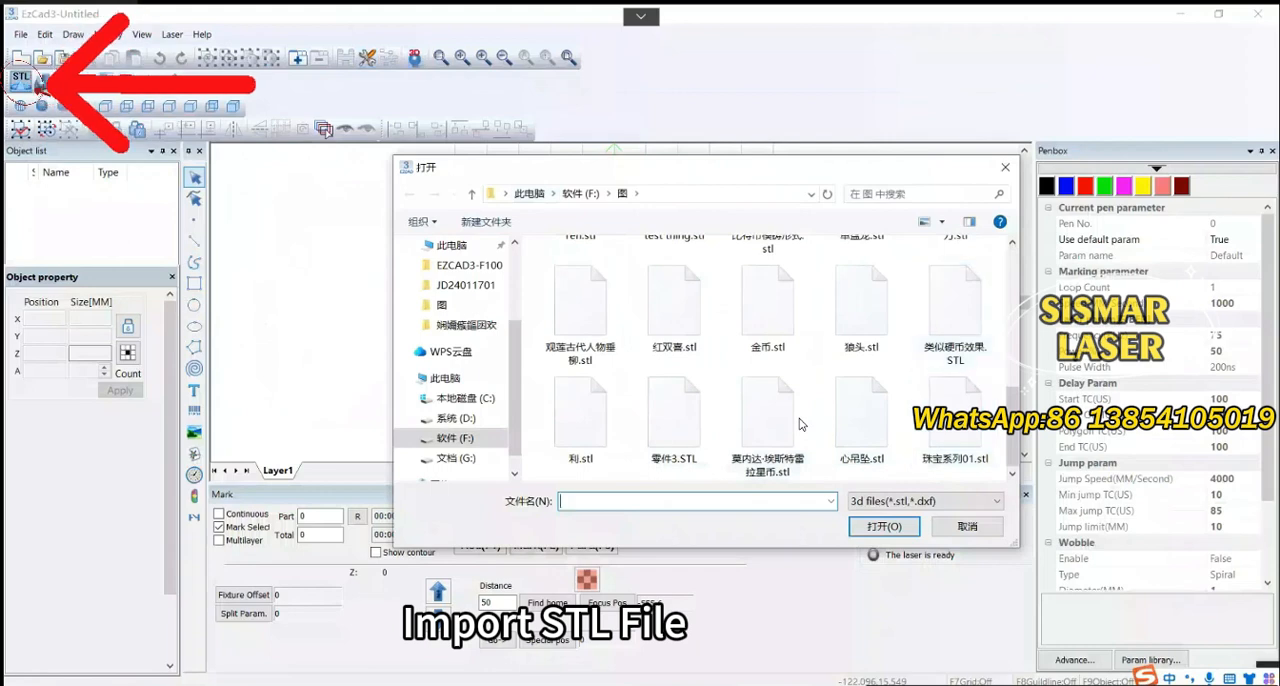
Import the 狼头.stl model and display it as a basic 3D surface
click(862, 308)
key(Return)
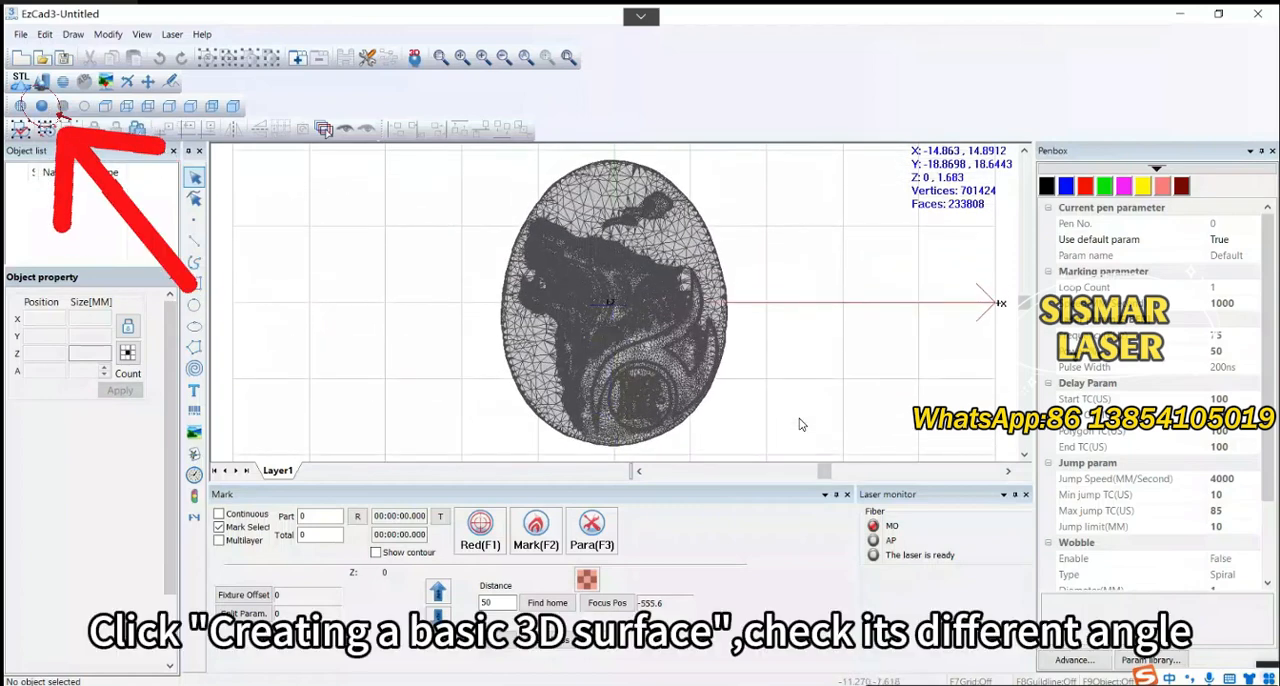
click(41, 106)
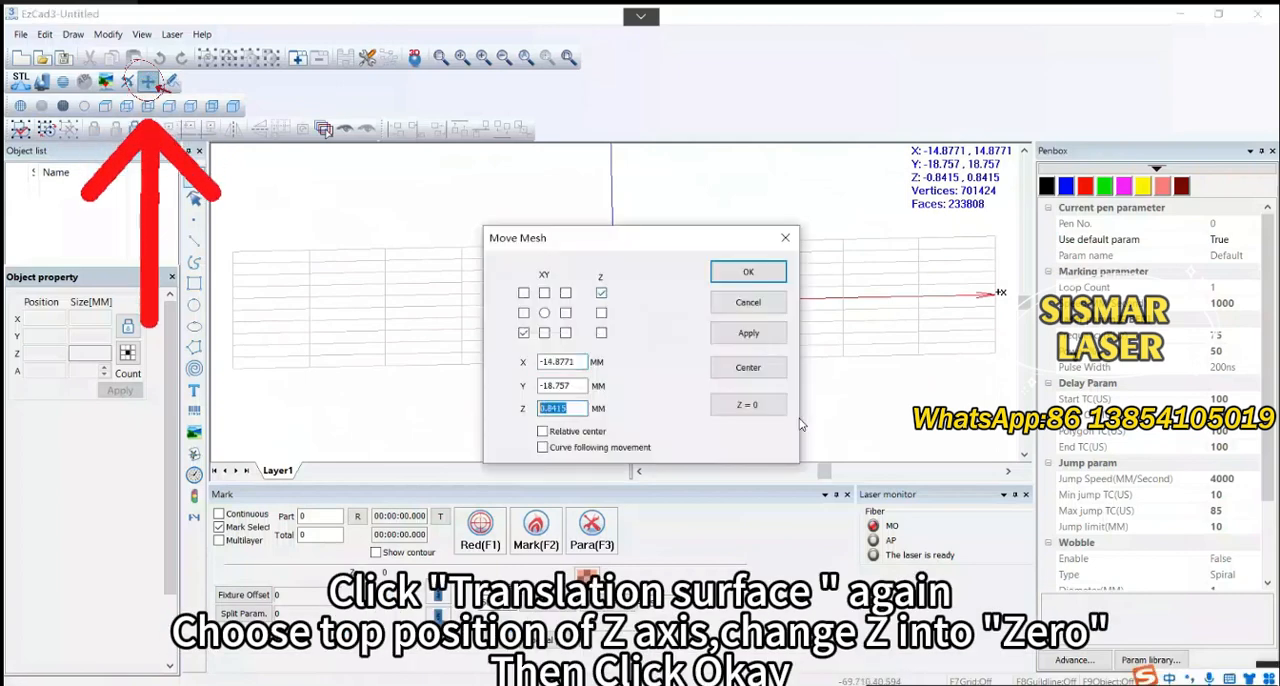
Move the mesh along Z so that its top reference point sits at Z 0
text(0)
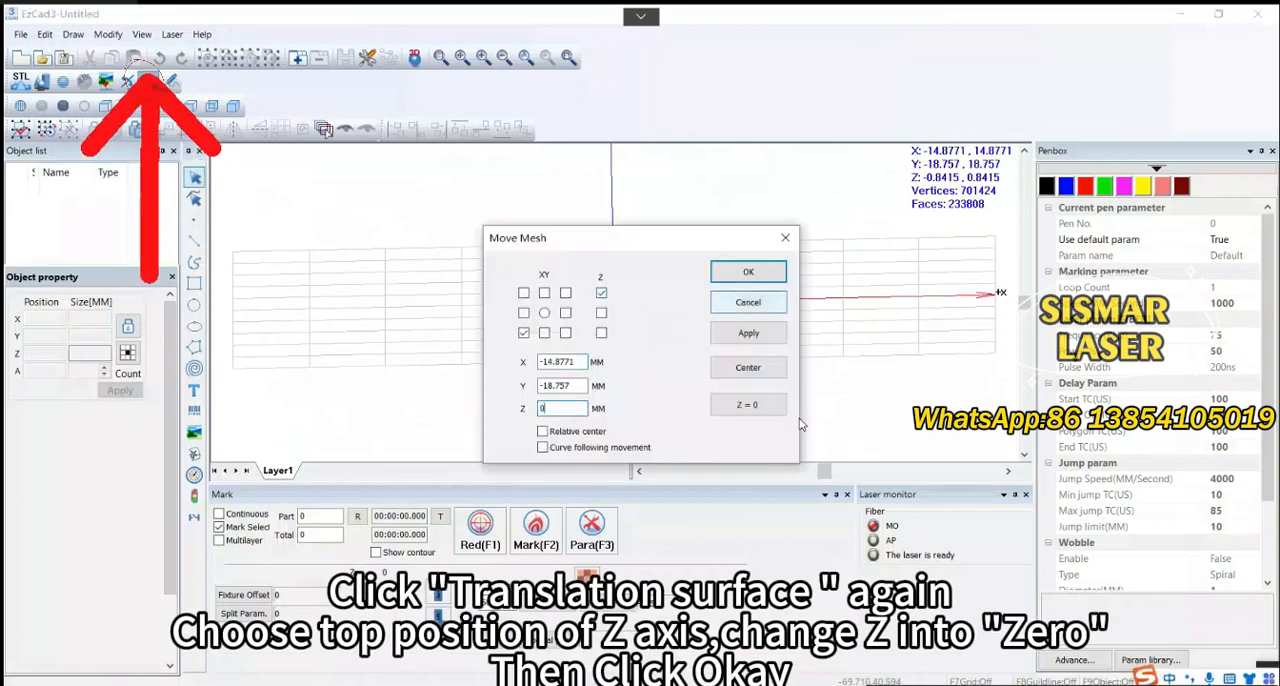
key(Return)
scroll(801, 424, up, 5)
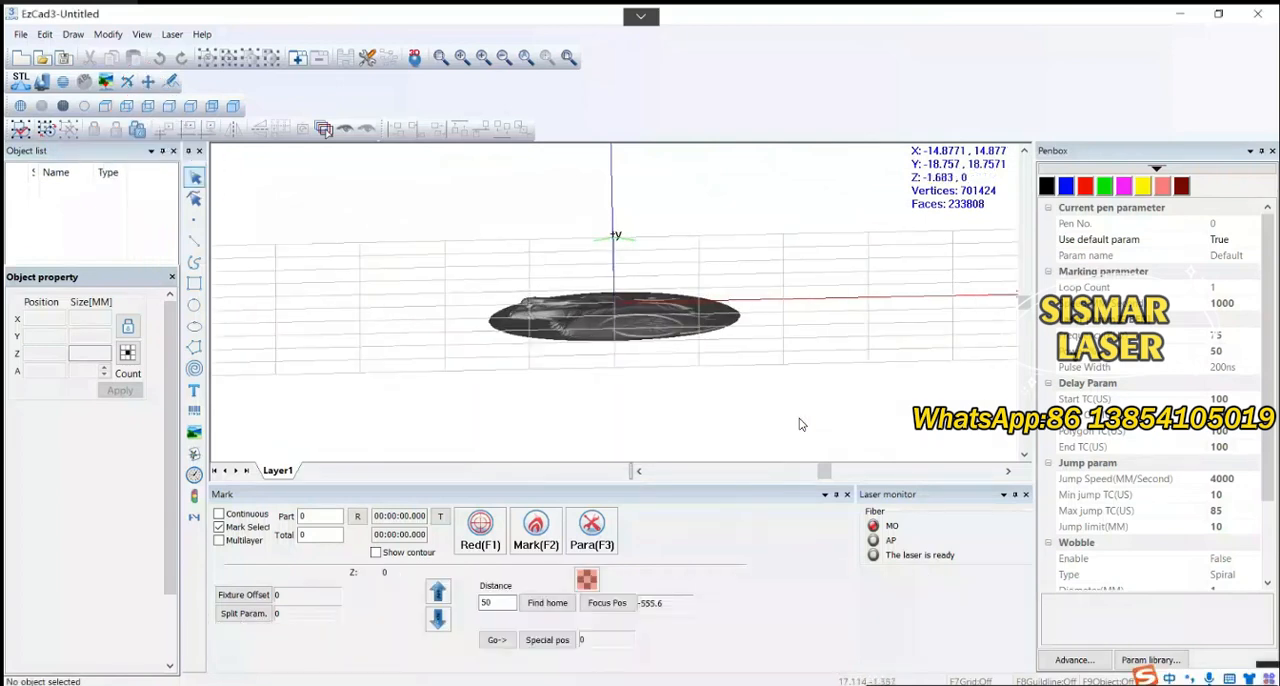
Slice the mesh with Stratified section, taking Min Z -1.683 and Max Z 0 from the model, with thickness 0.008
click(63, 82)
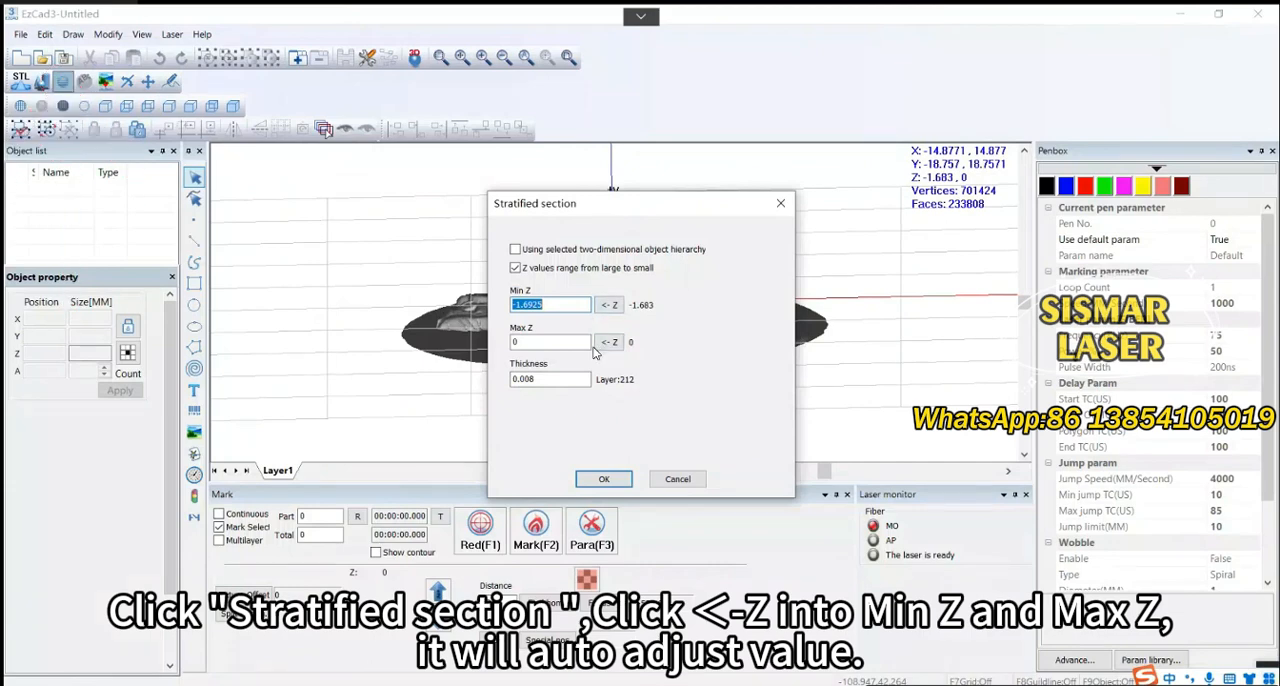
click(609, 304)
click(608, 342)
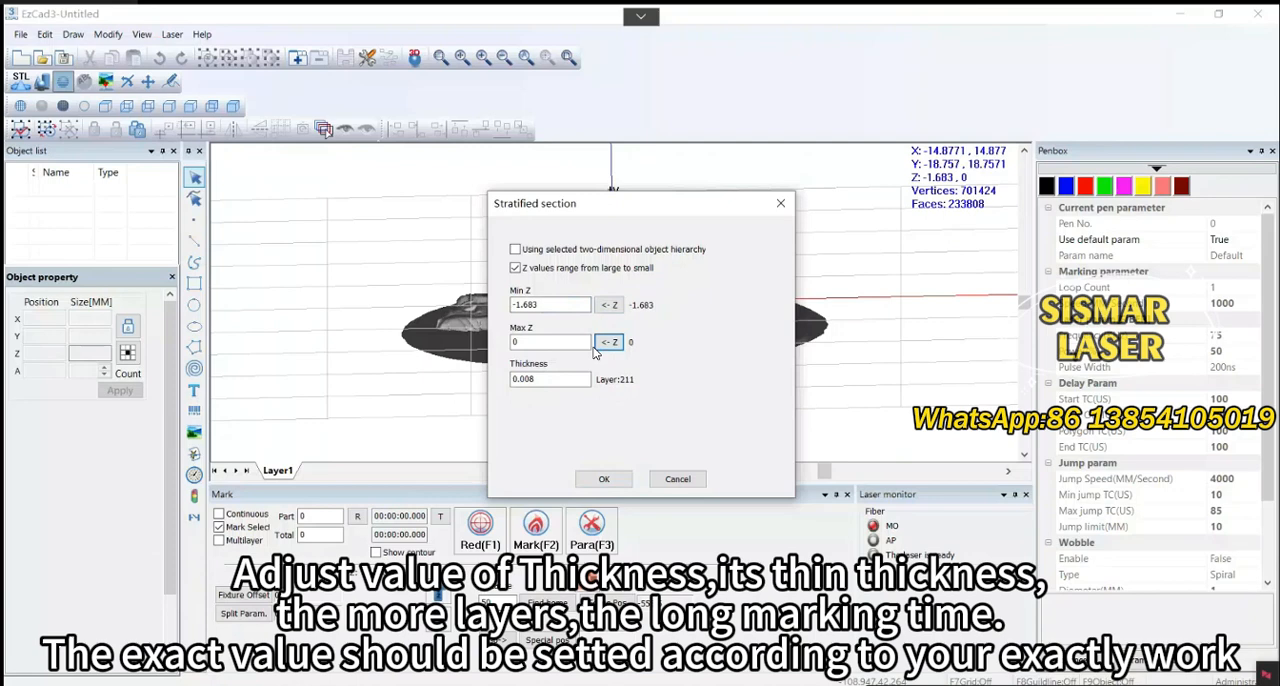
key(Return)
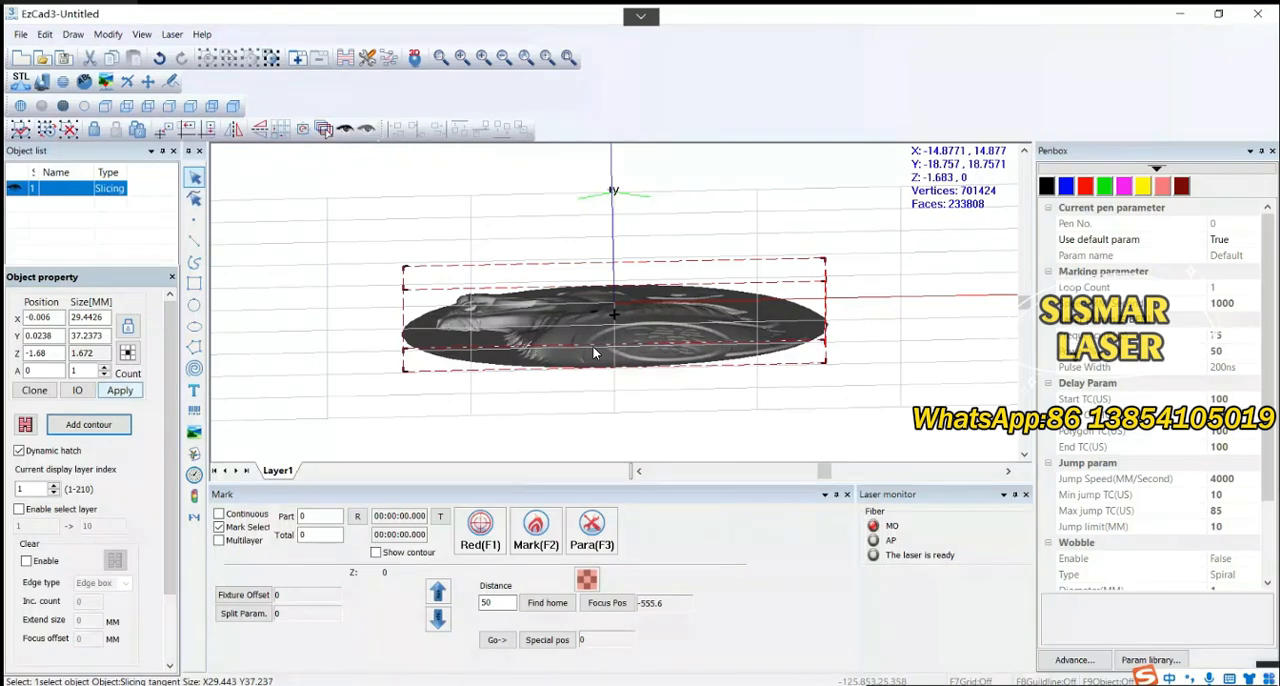
Draw a rectangle about 32 by 40 mm, slightly larger than the sliced graphic and surrounding it
scroll(592, 352, up, 3)
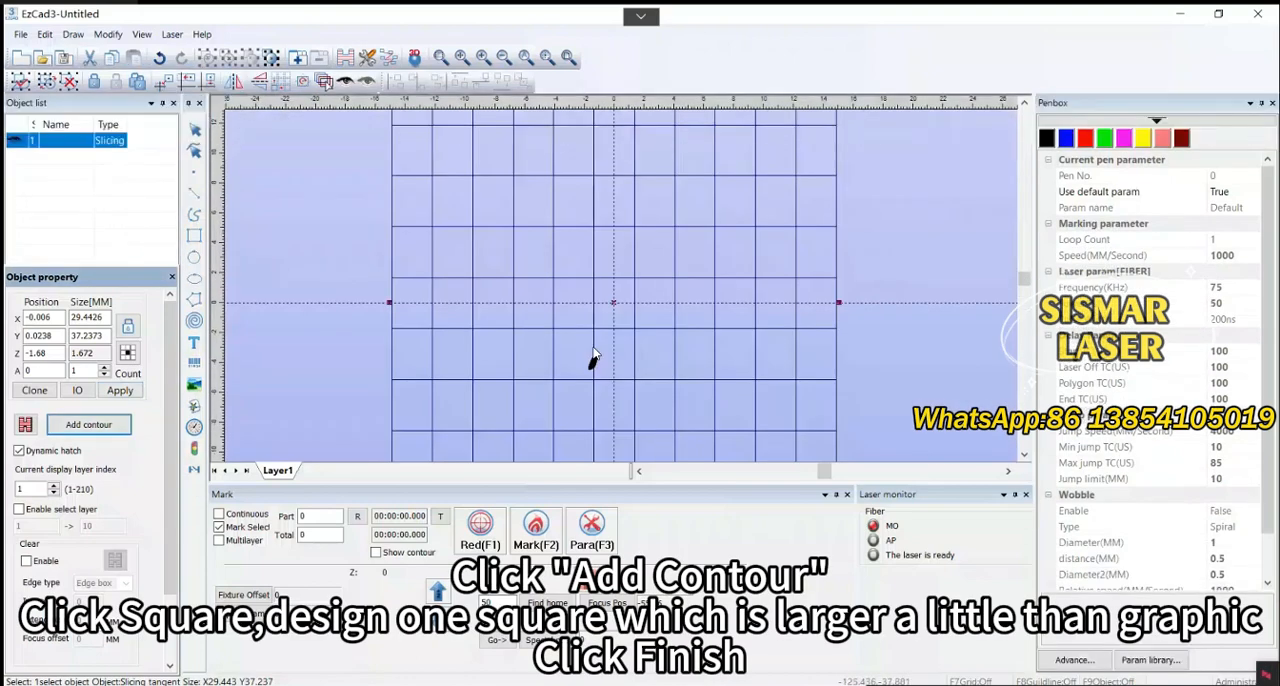
scroll(592, 352, down, 4)
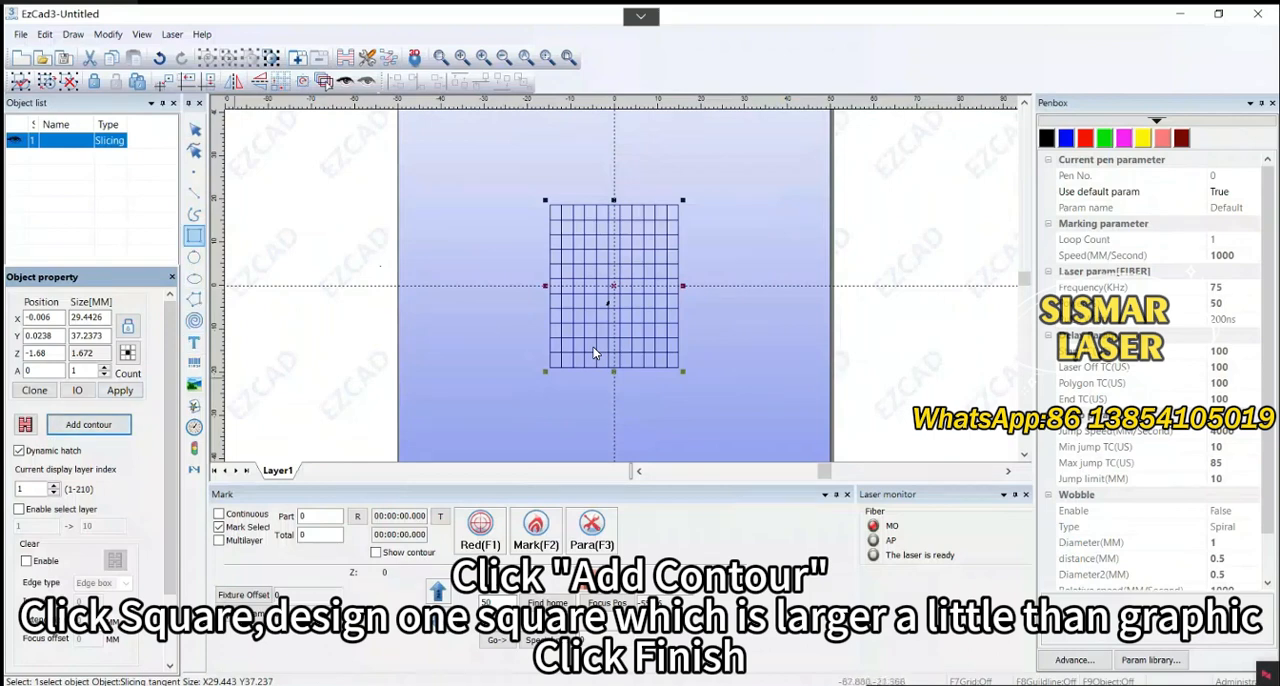
click(194, 236)
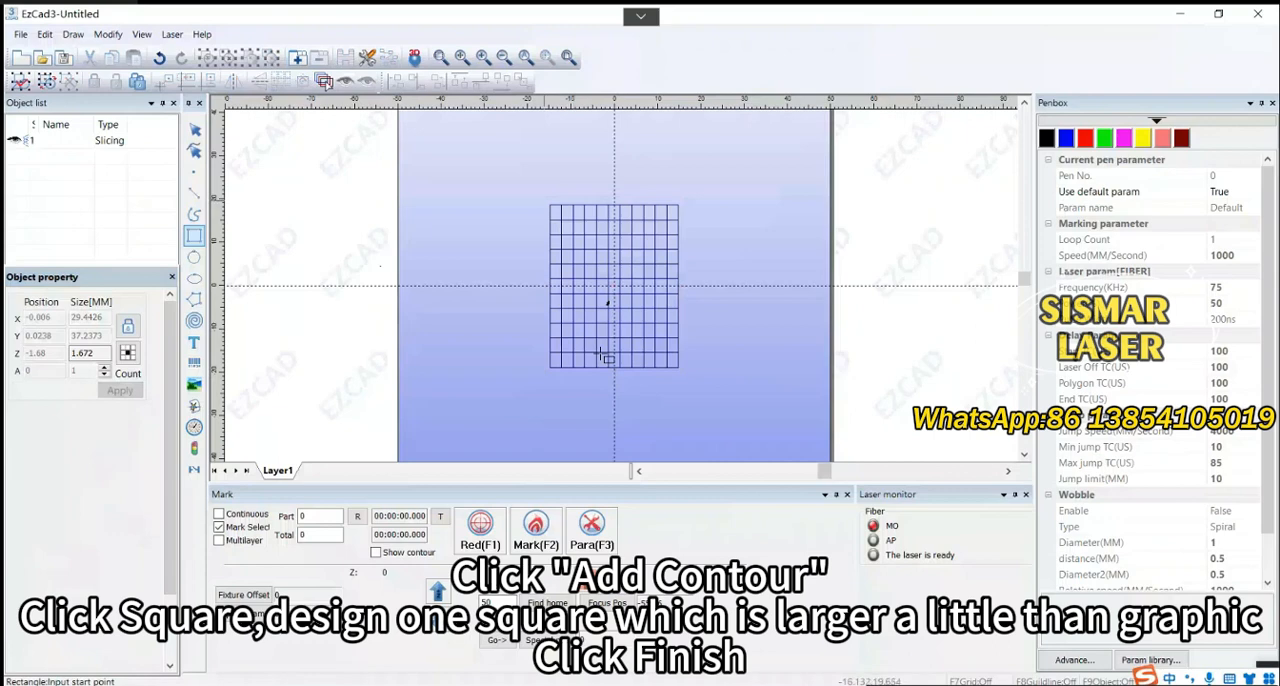
drag(544, 201, 680, 373)
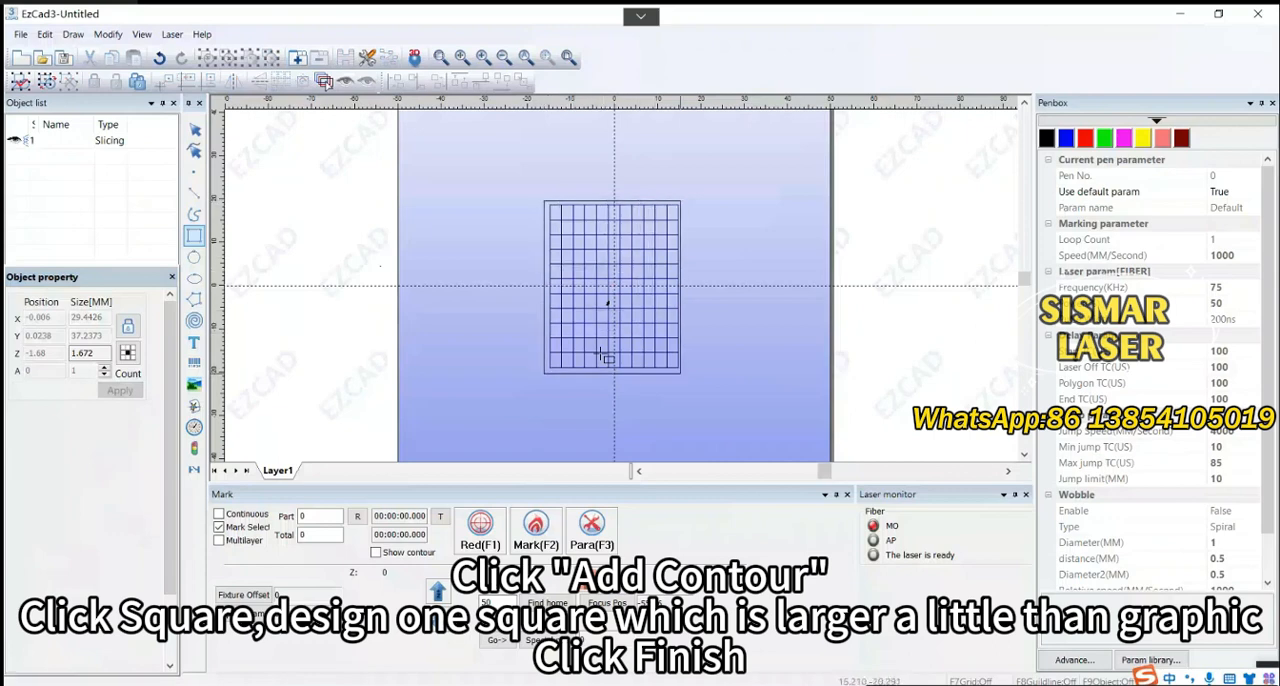
right_click(597, 351)
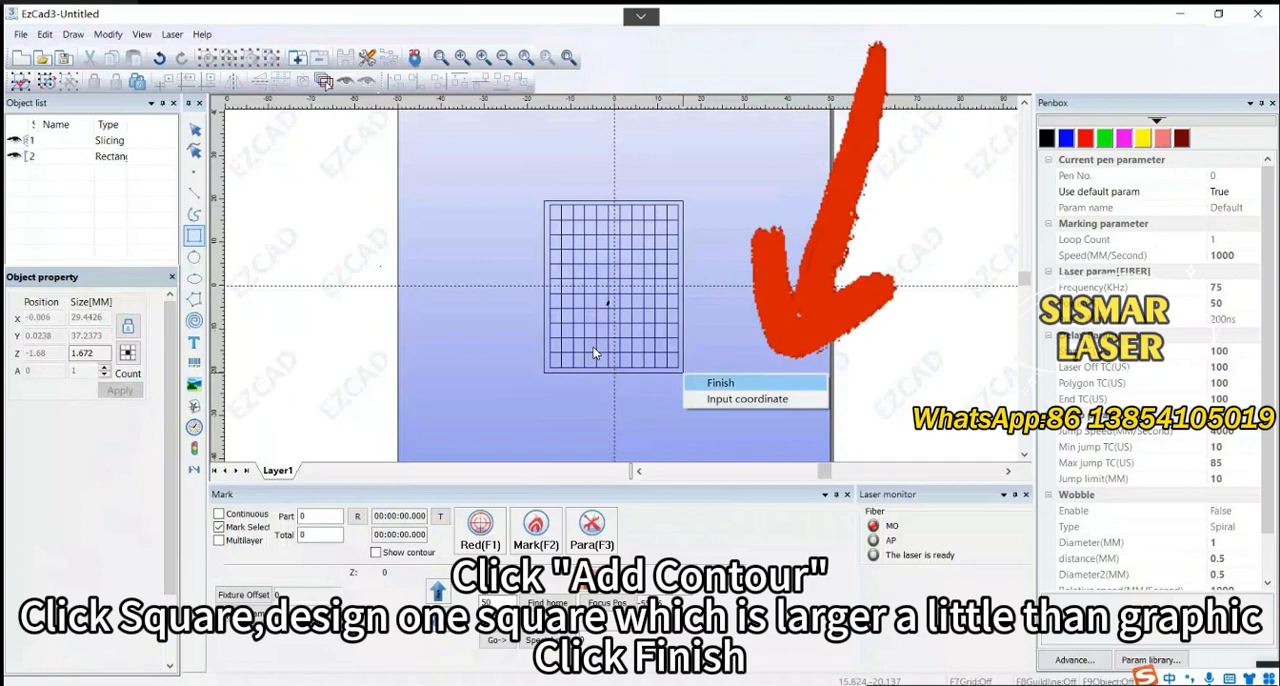
key(Return)
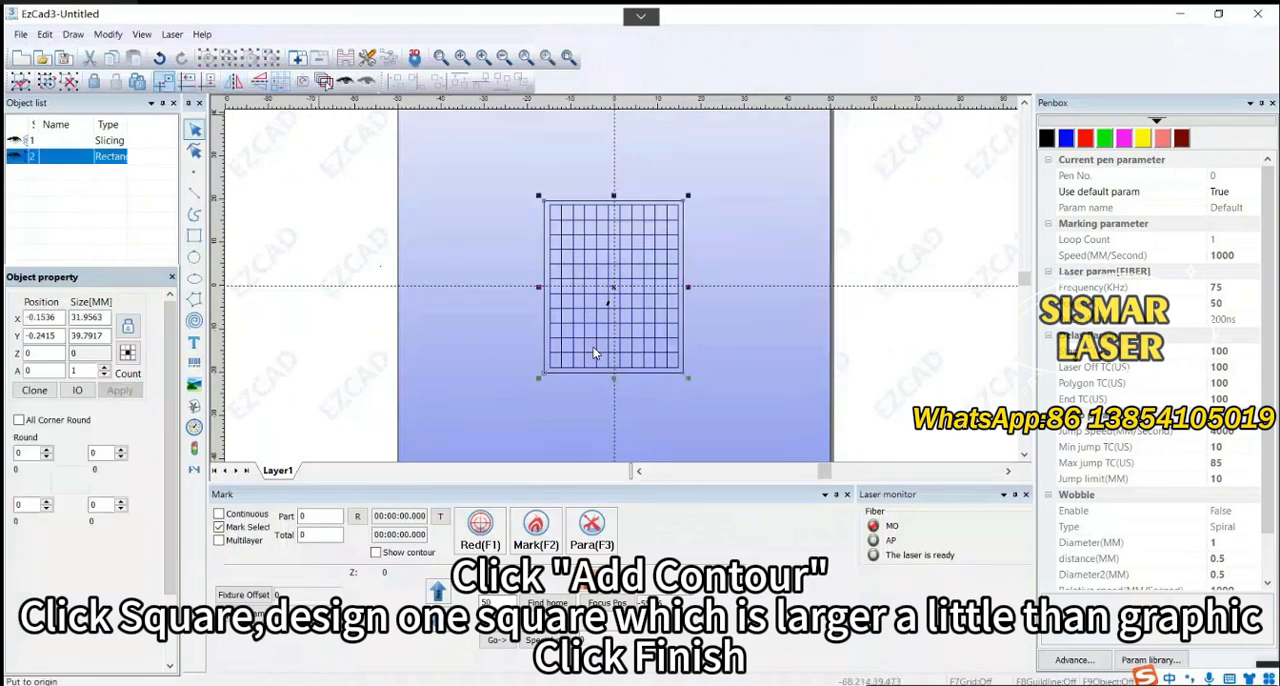
Put the rectangle at the origin and add it to the slicing object as a contour
click(164, 82)
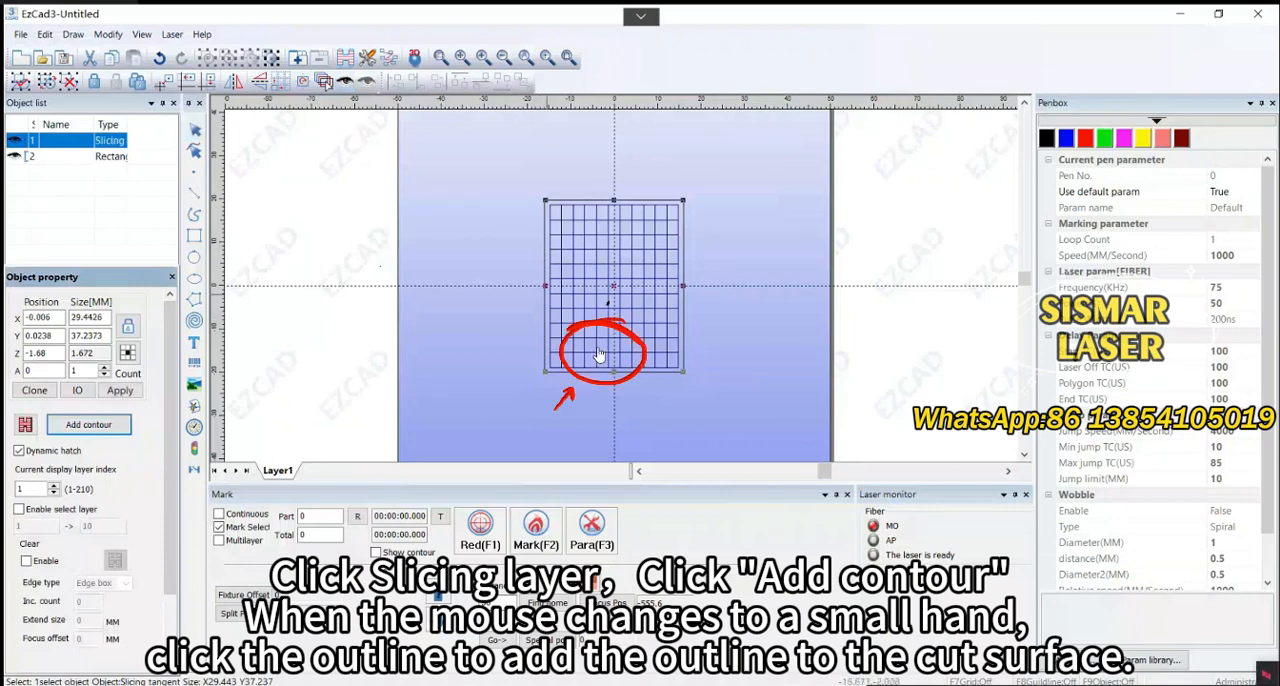
click(598, 354)
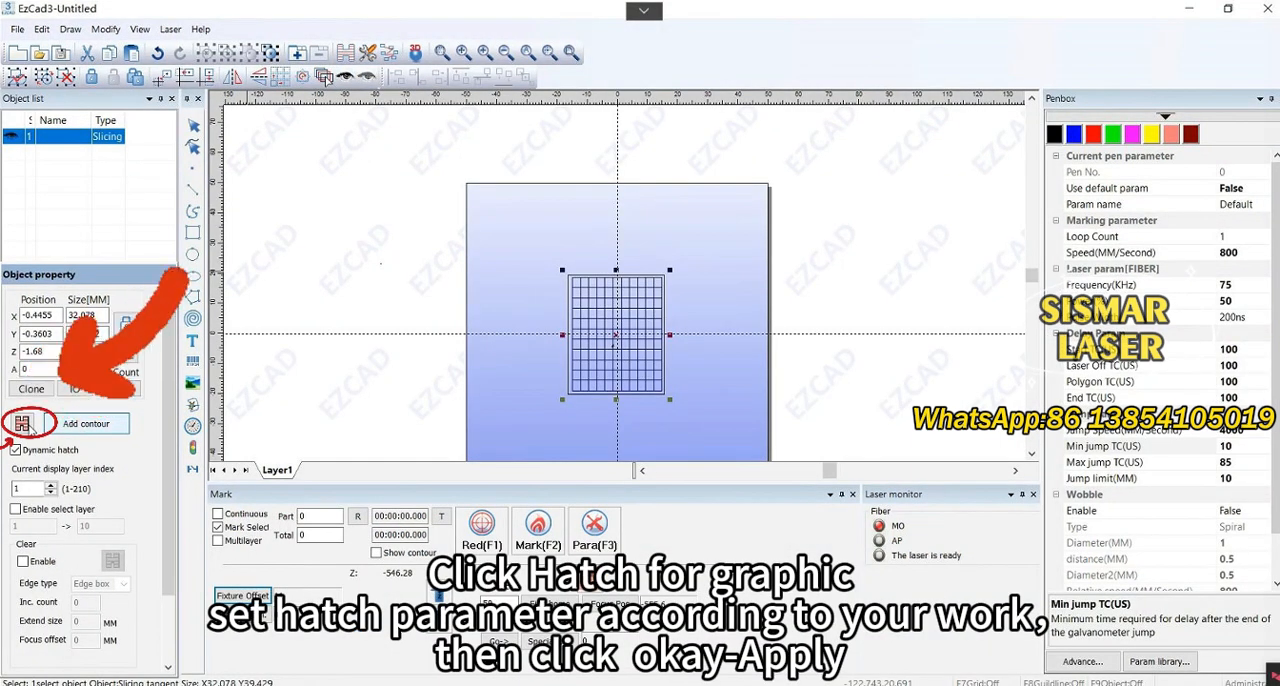
Hatch the slicing object with pen 0, 0.03 mm line space and a 45-degree auto-rotate hatch angle, and apply it
click(22, 423)
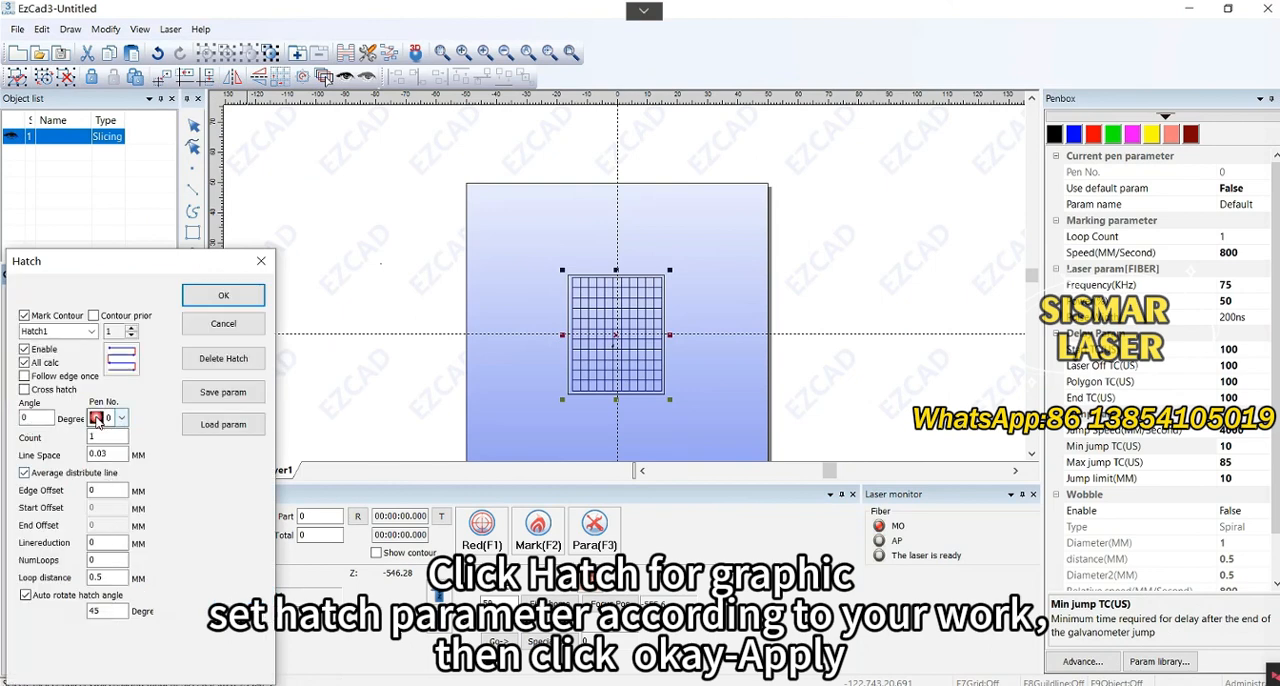
click(97, 420)
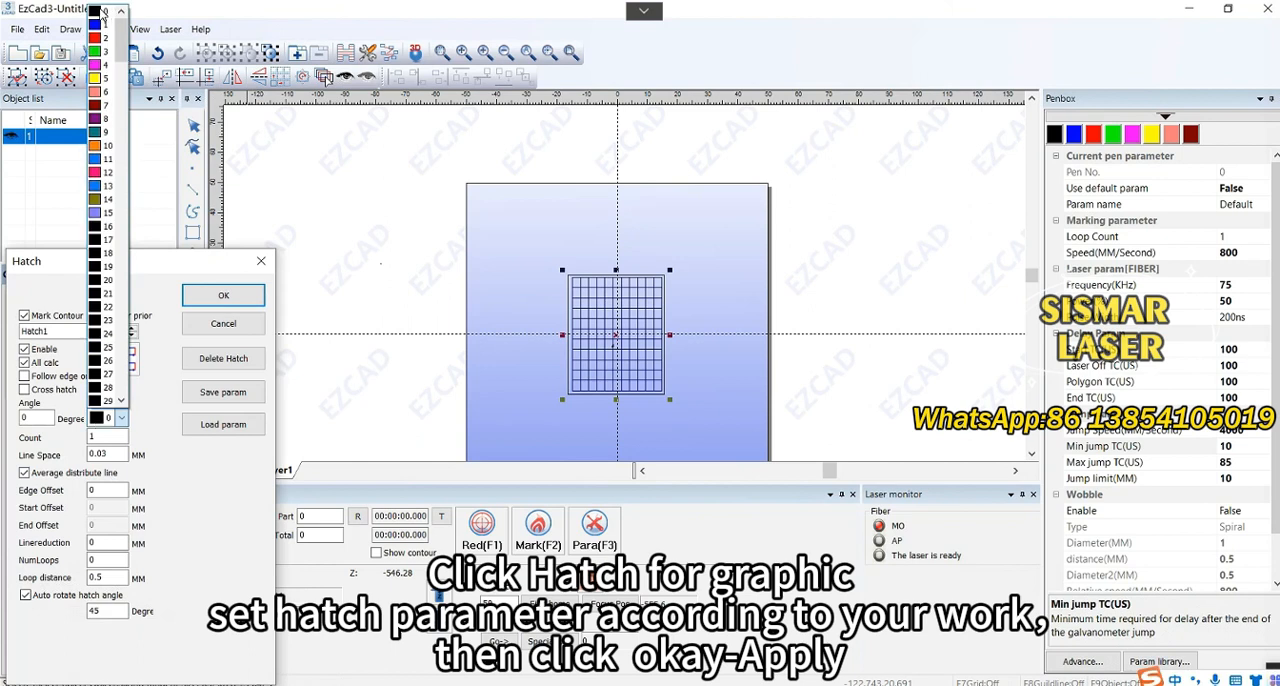
click(101, 11)
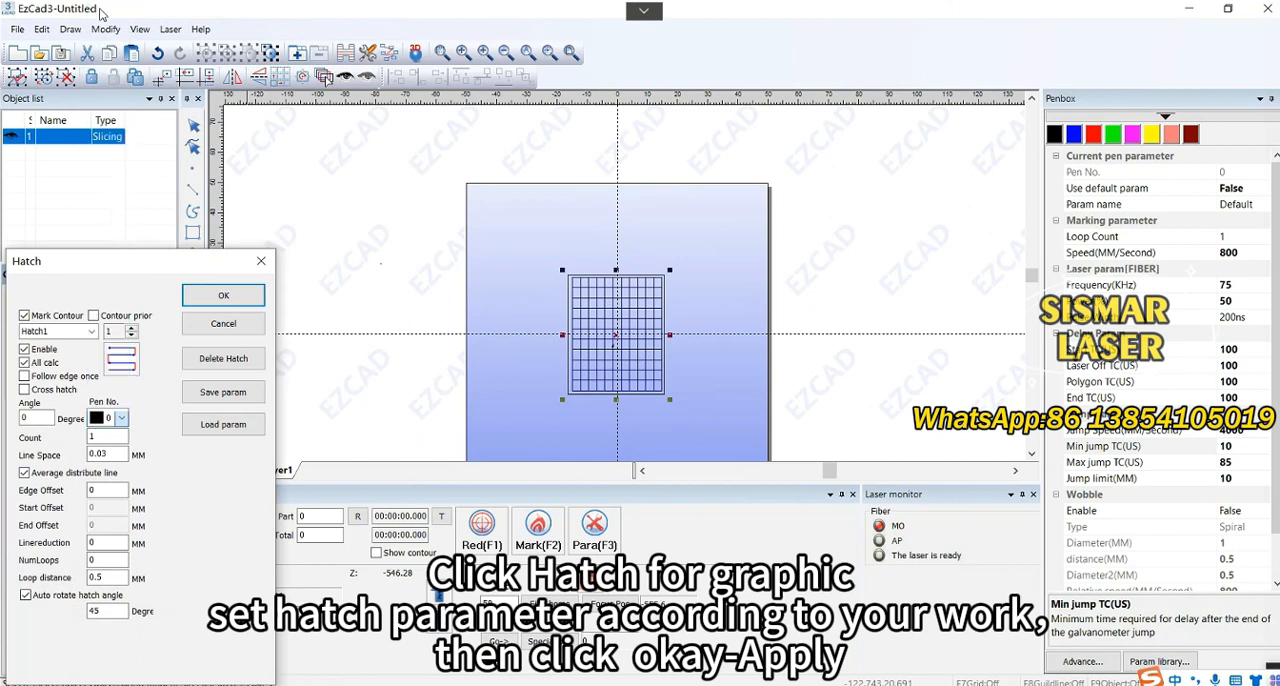
click(117, 456)
click(113, 616)
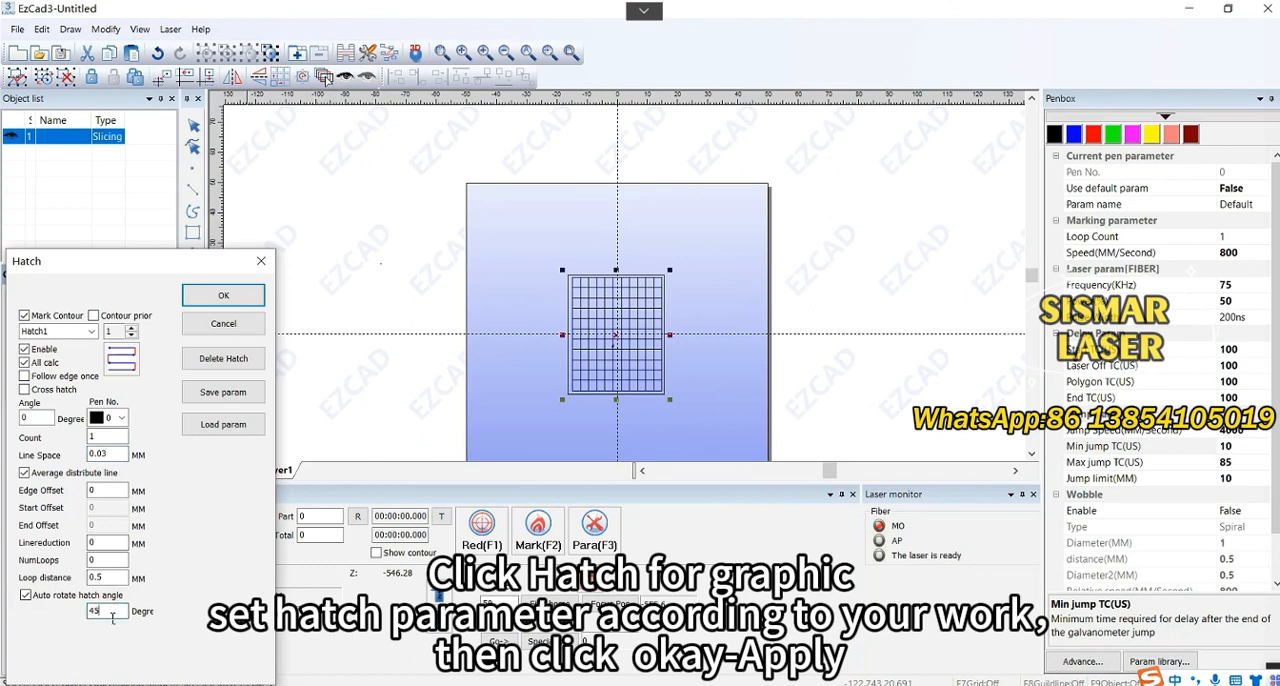
click(228, 296)
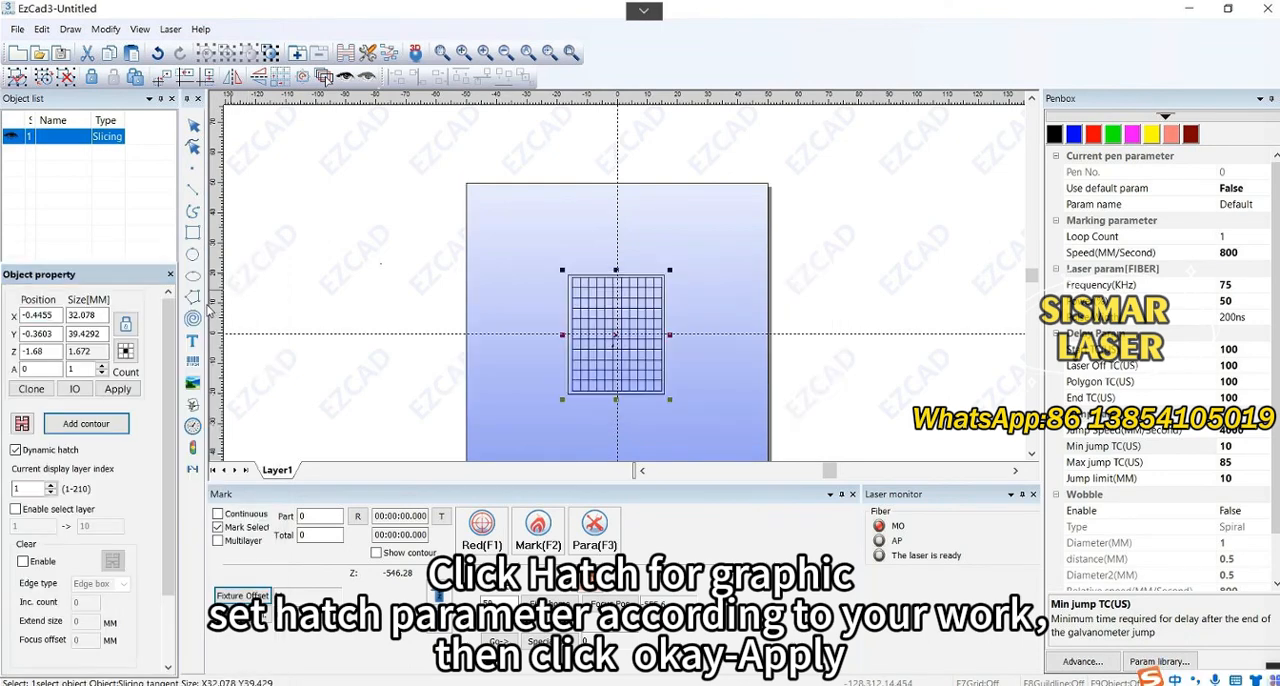
click(120, 389)
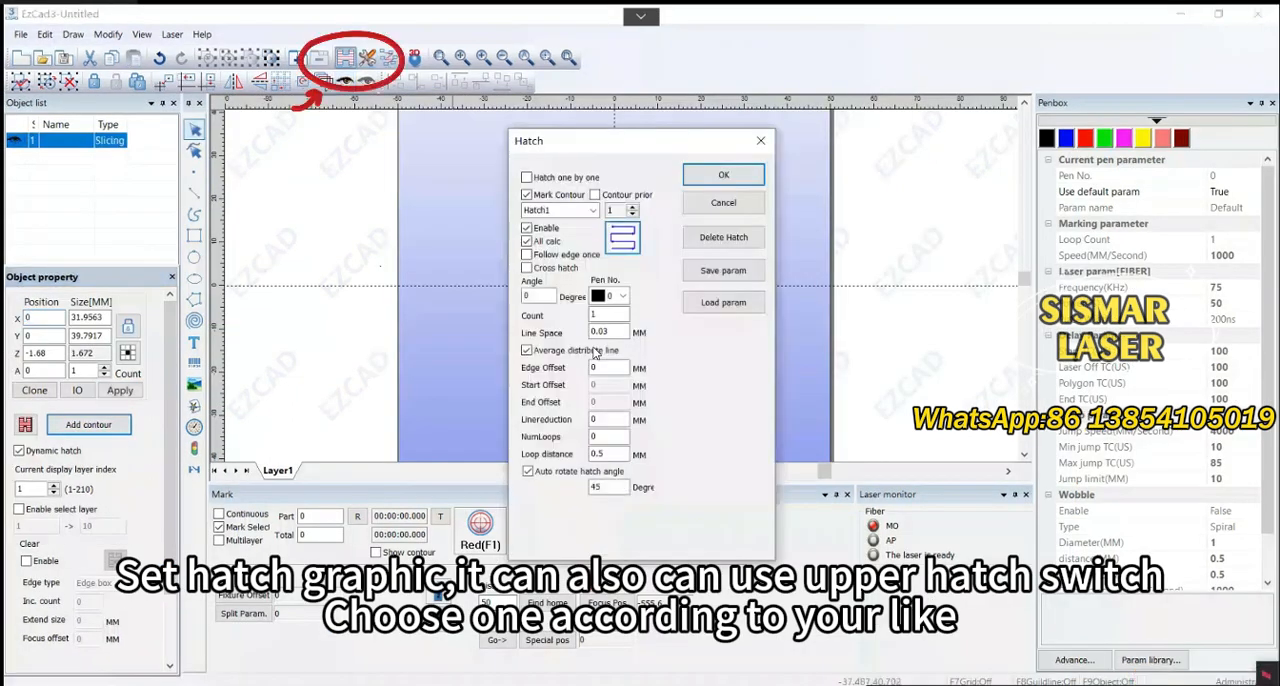
Turn off All calc in the general hatch settings and open the auto-rotate angle for editing
click(527, 241)
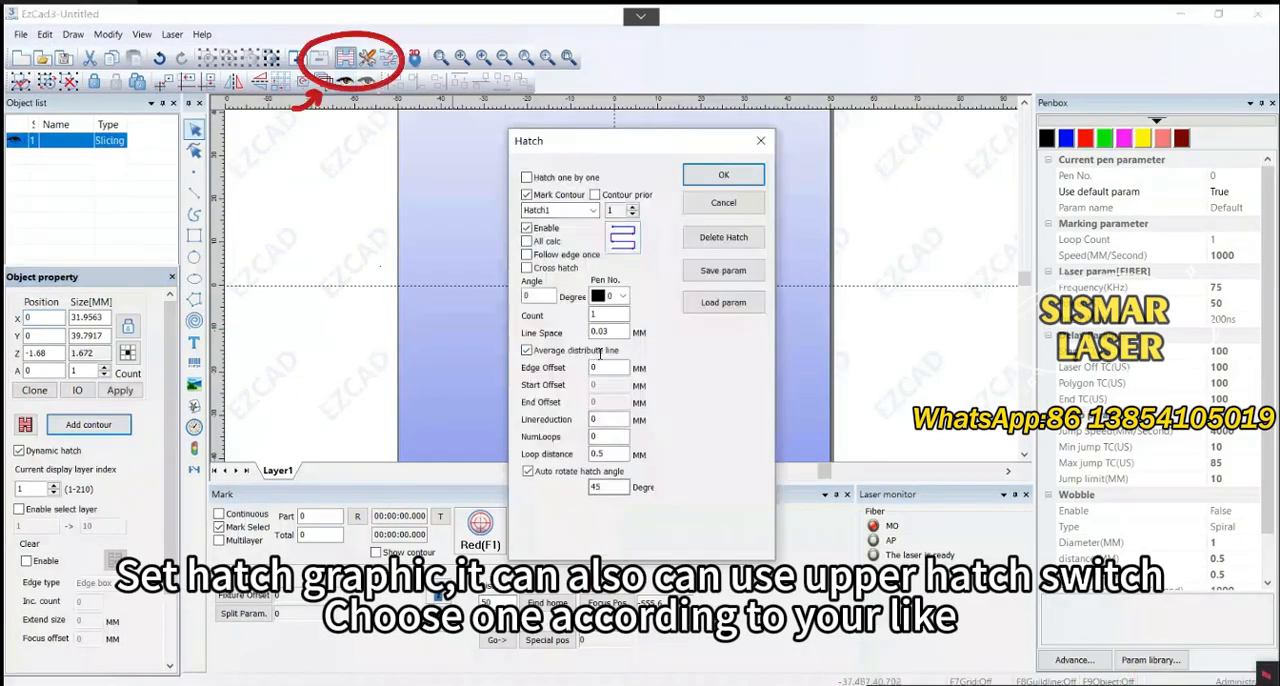
double_click(597, 487)
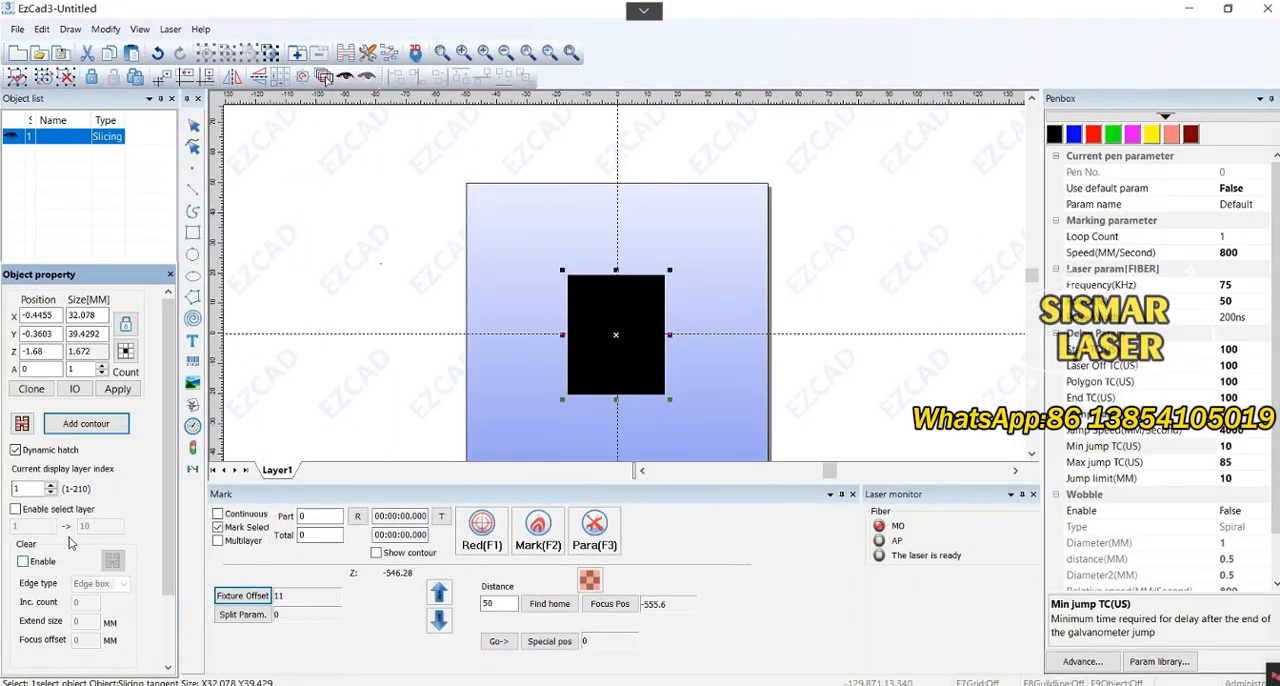
Enable Clear for the slicing object and set its cleaning hatch to pen 1 with 0.03 mm line space
click(23, 562)
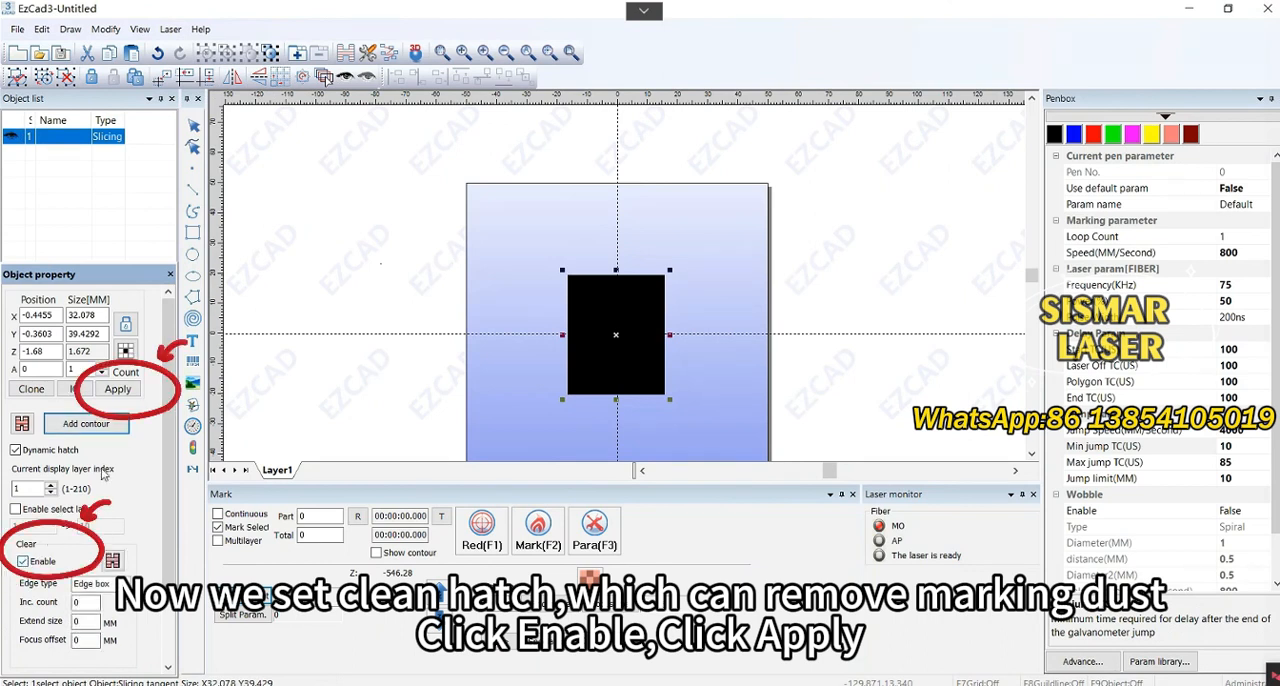
click(122, 392)
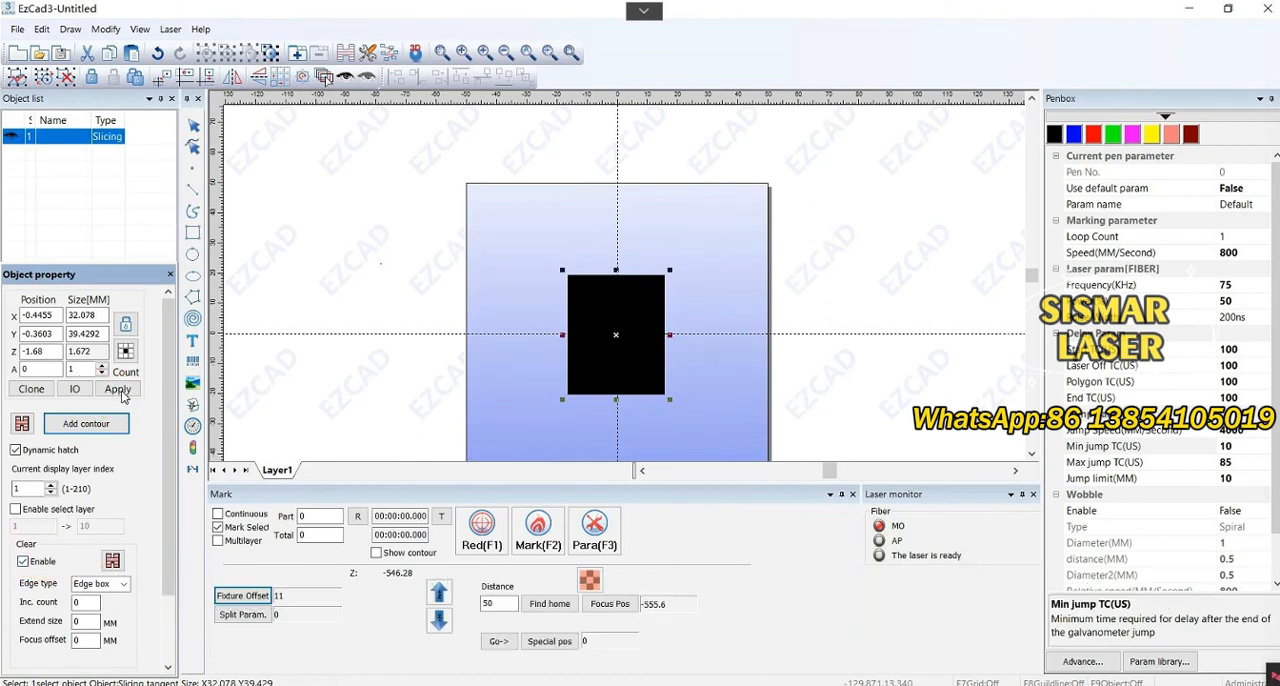
click(113, 562)
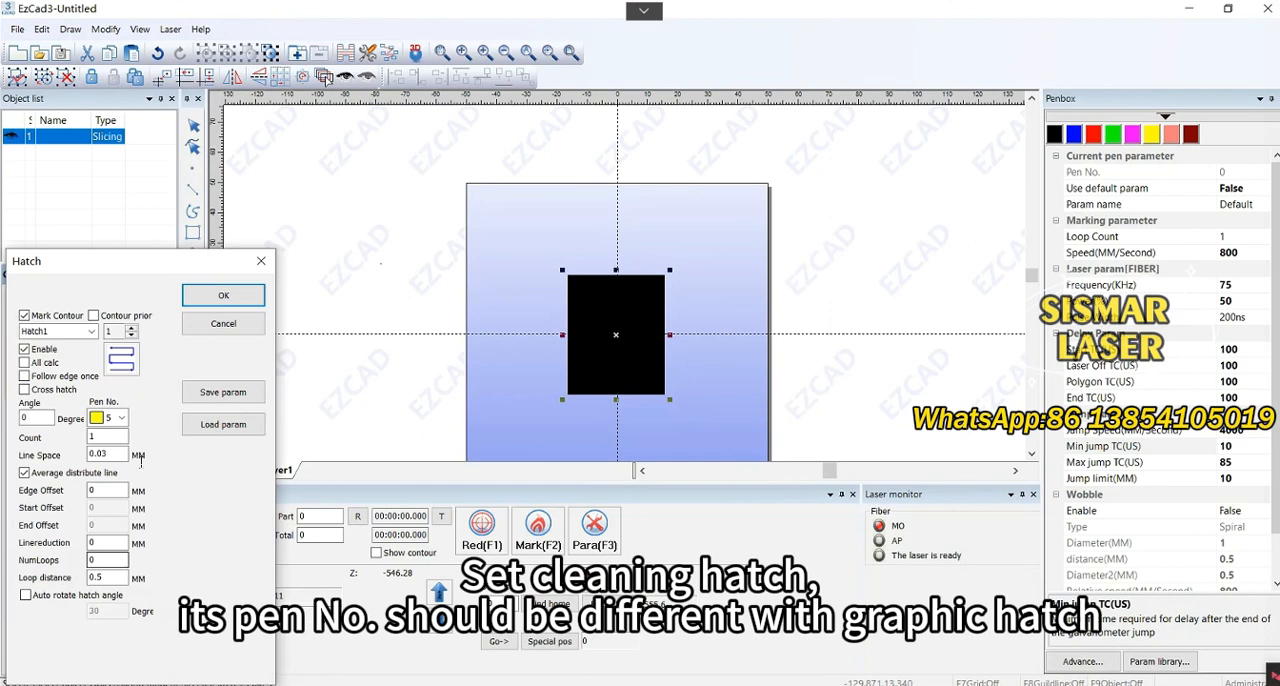
click(121, 418)
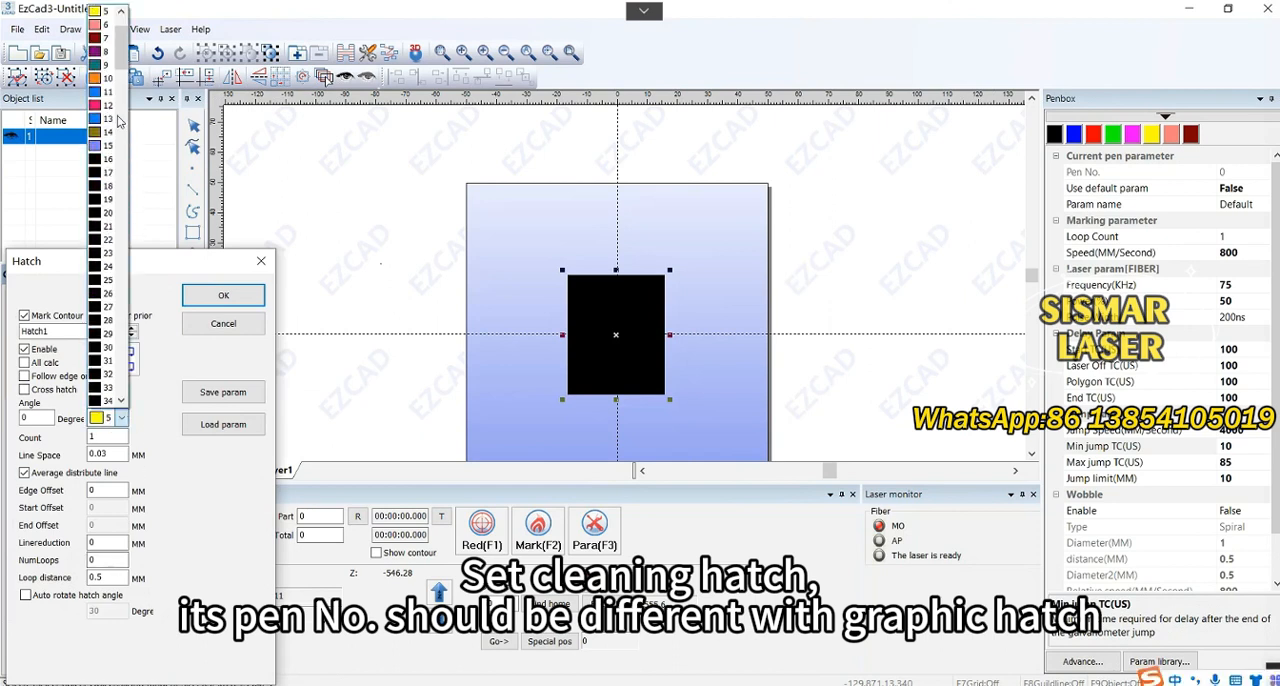
drag(119, 44, 118, 35)
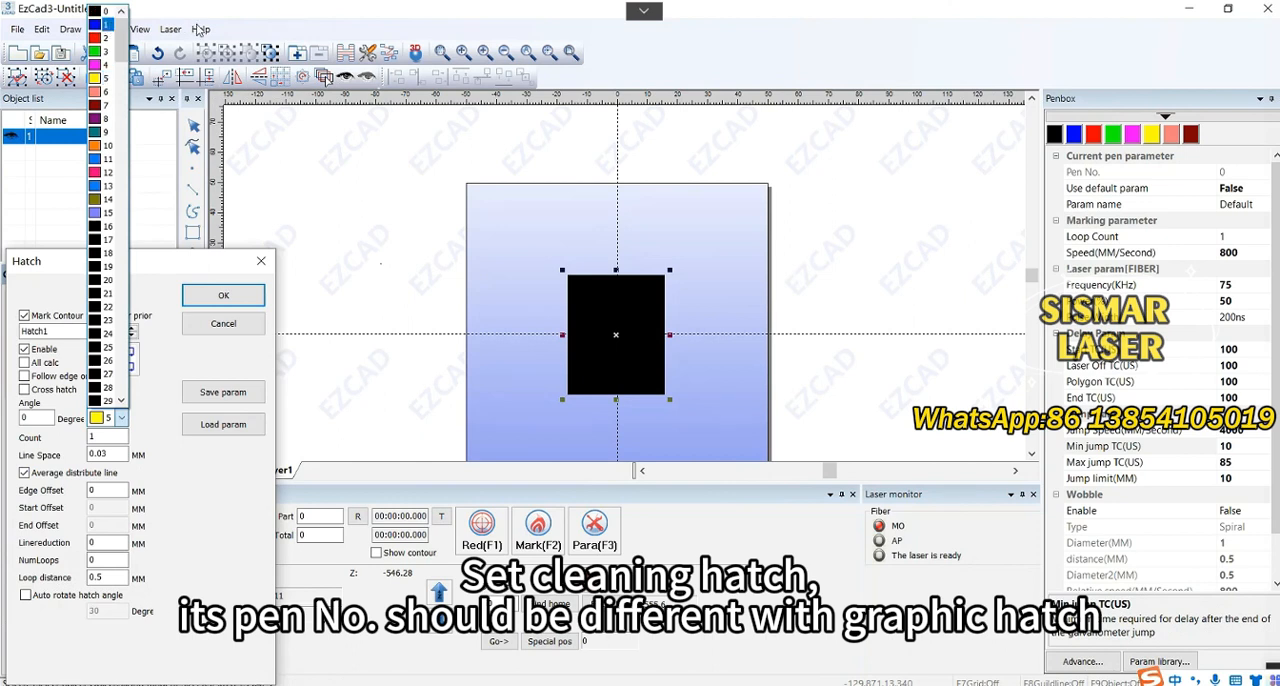
click(110, 24)
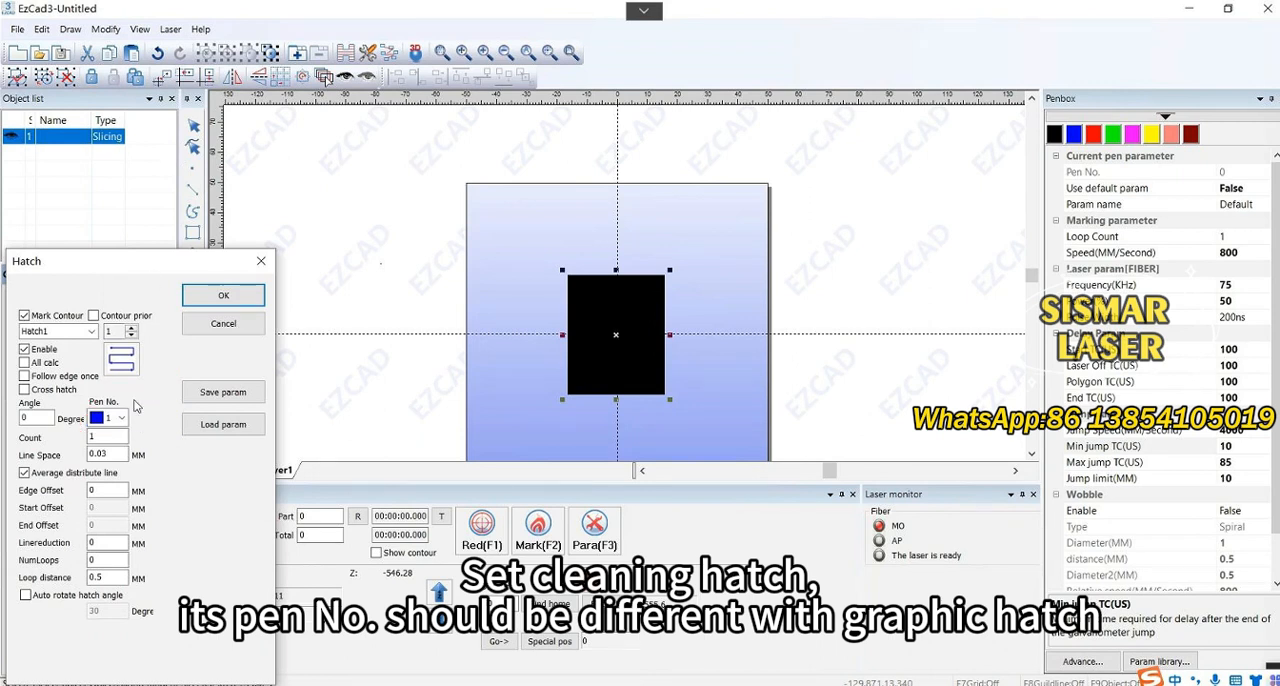
click(115, 449)
click(114, 457)
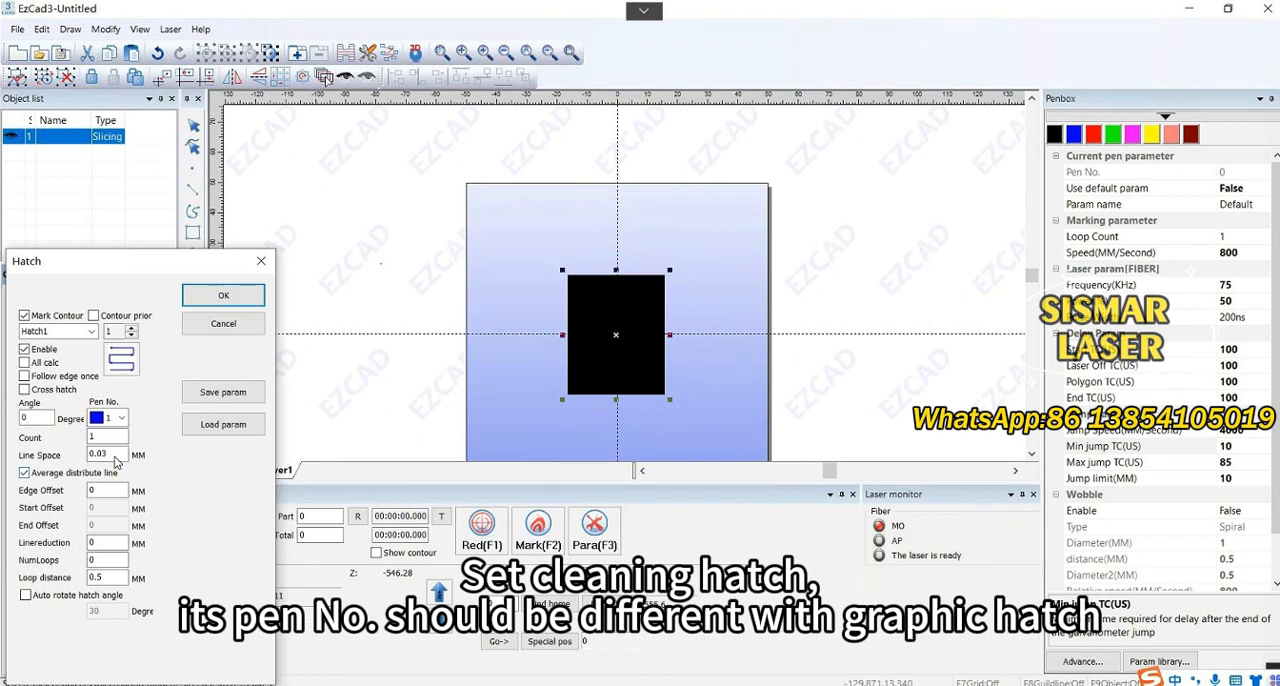
click(224, 296)
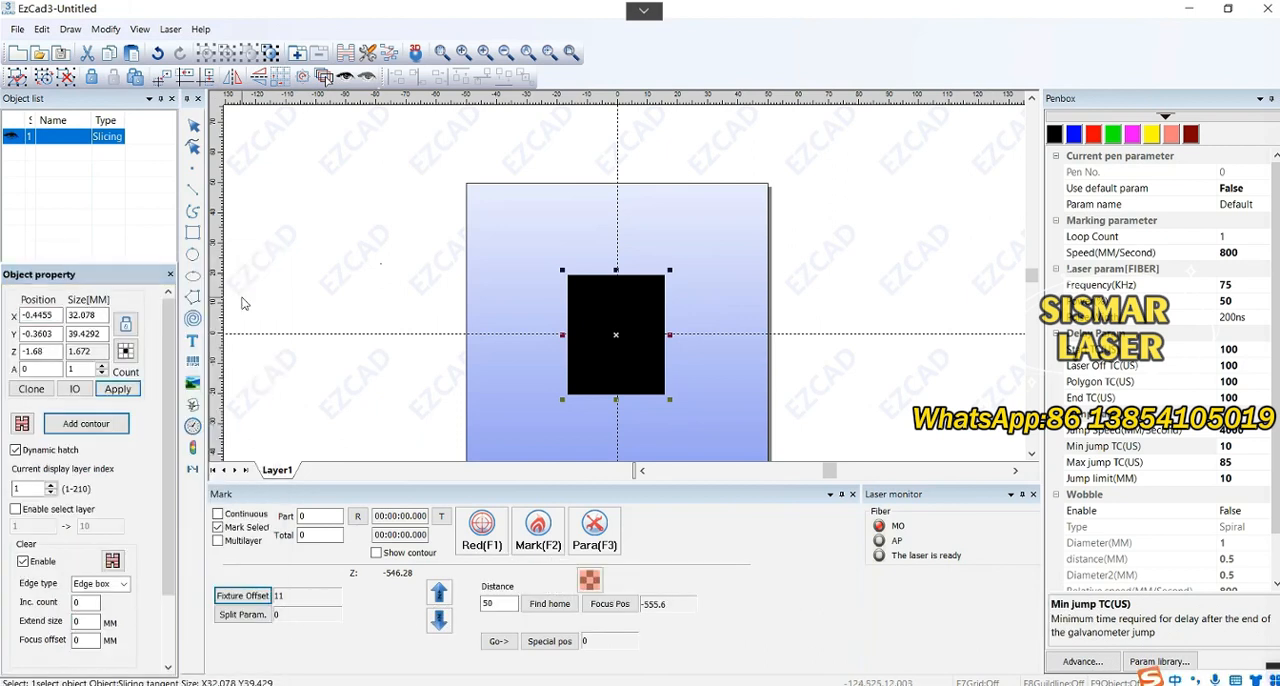
Set the cleaning Inc. count to 2 and apply it to the slicing object
click(81, 605)
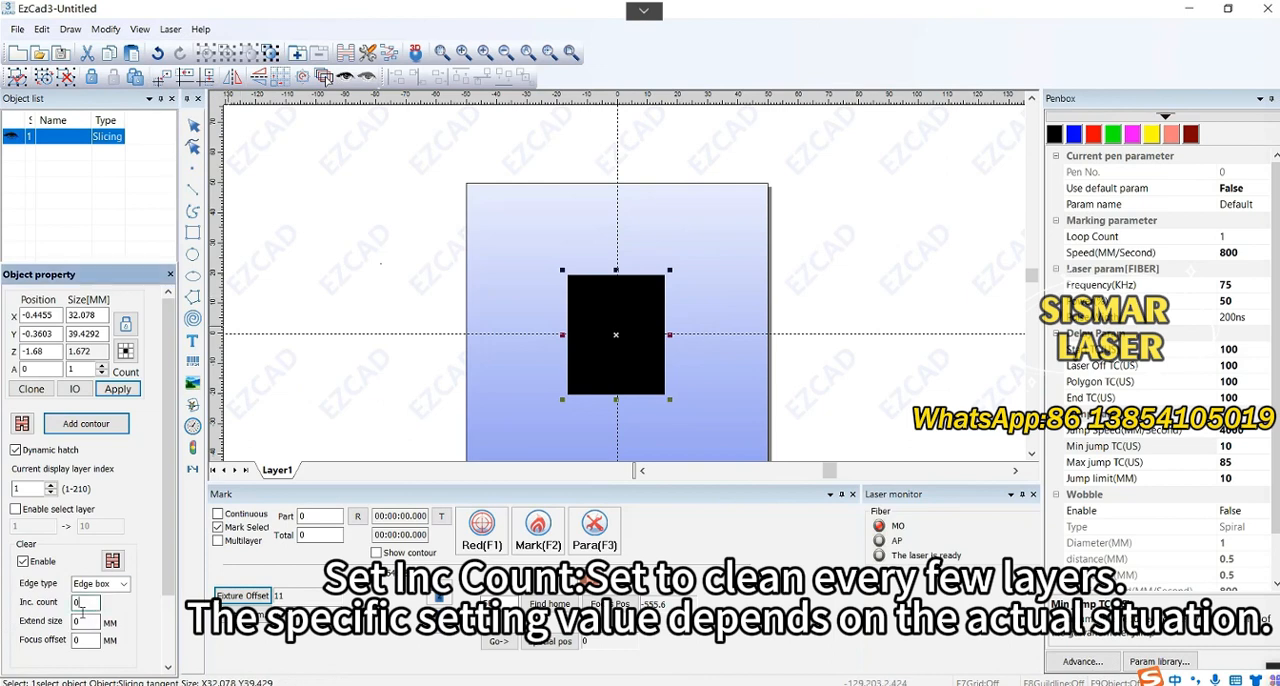
double_click(74, 606)
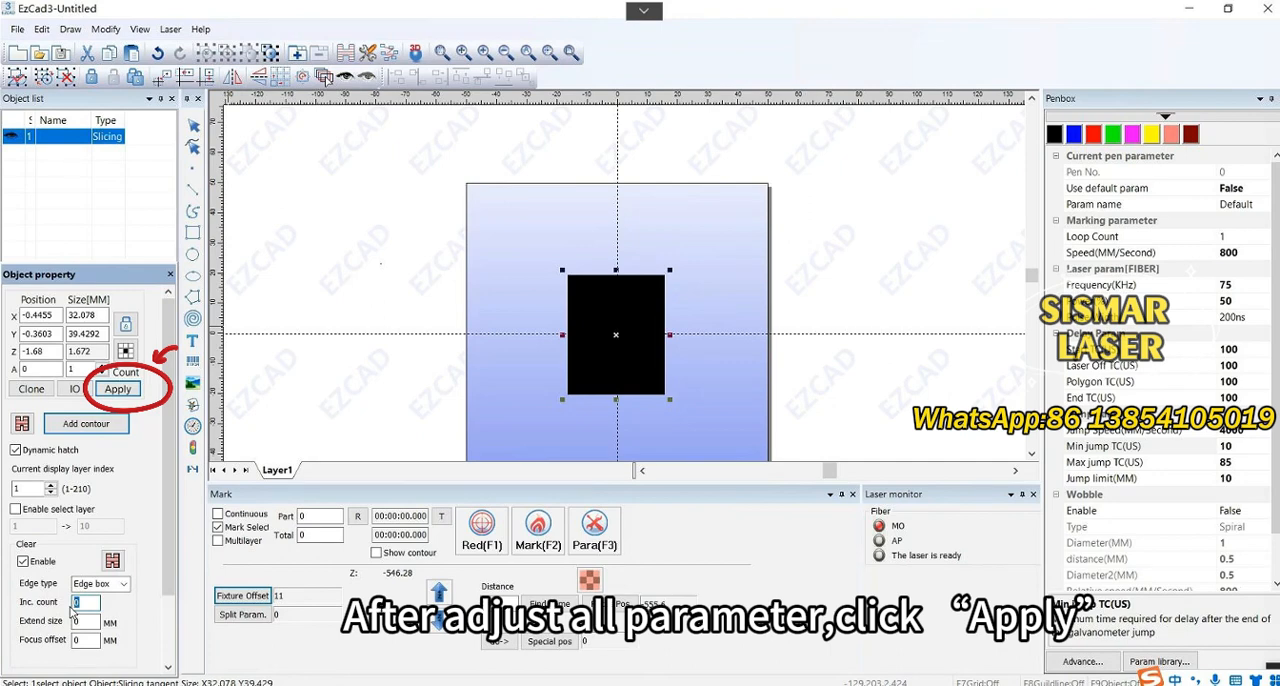
click(132, 390)
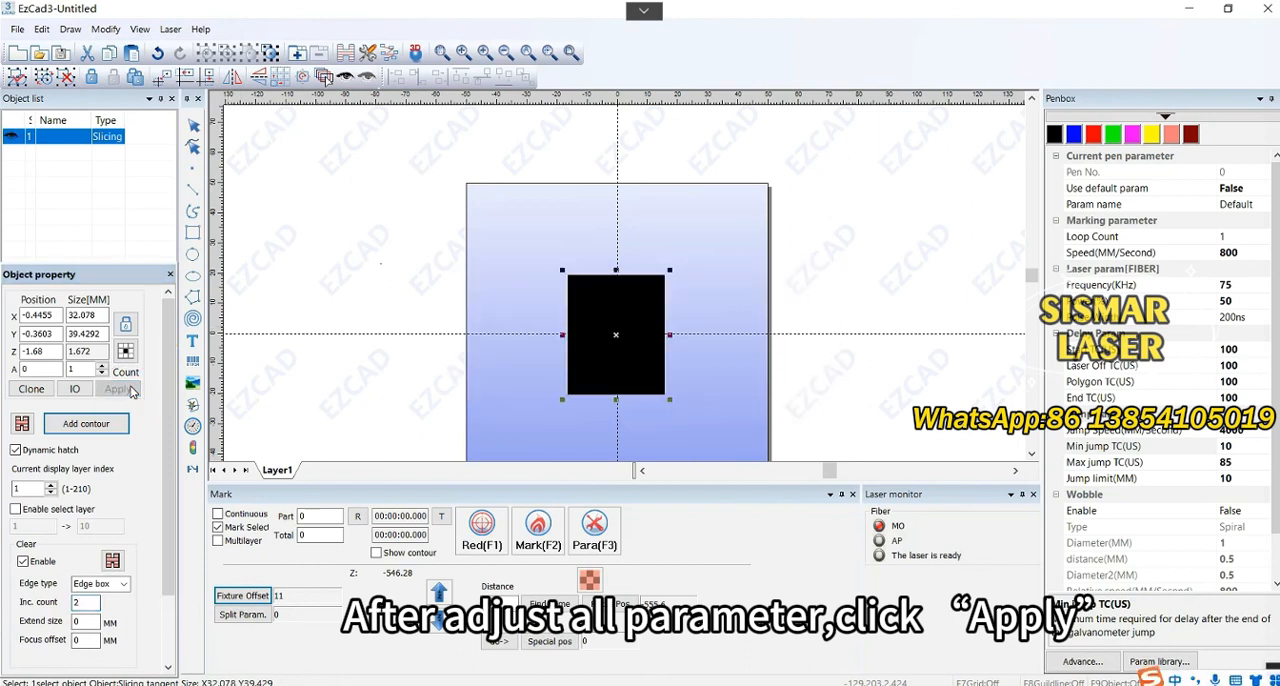
Select the black pen for the graphic hatch and set its Use default param to False
click(1052, 135)
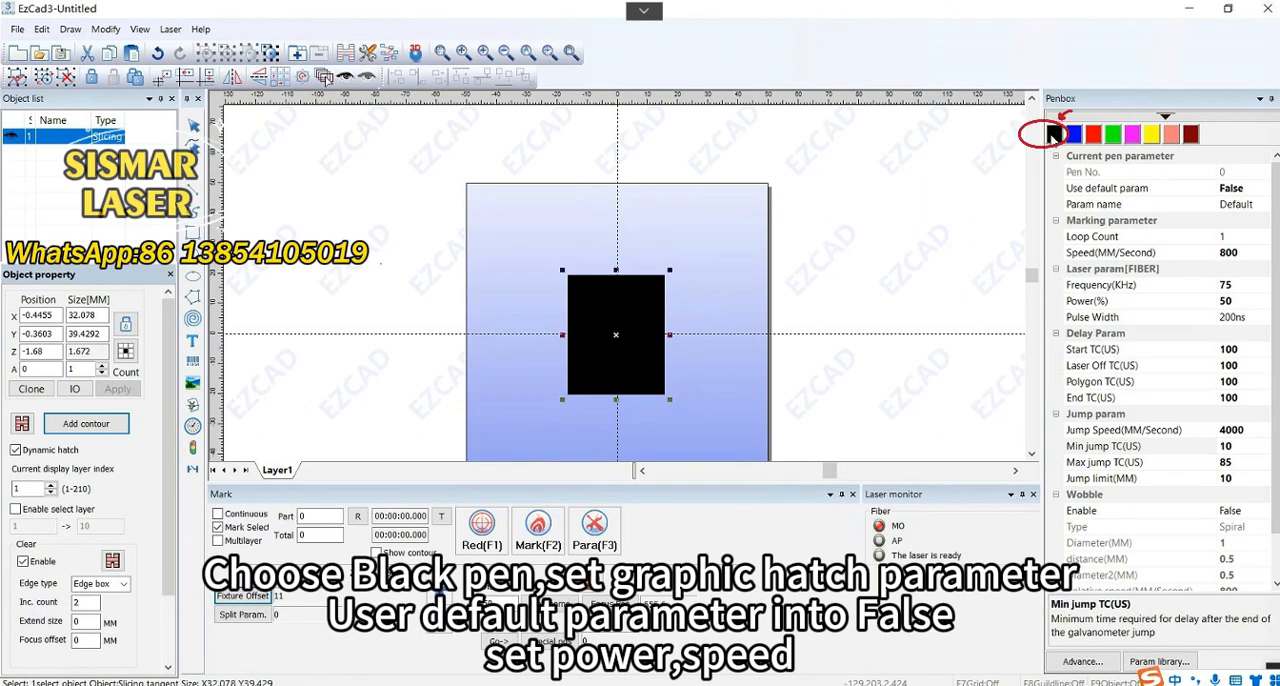
click(1238, 254)
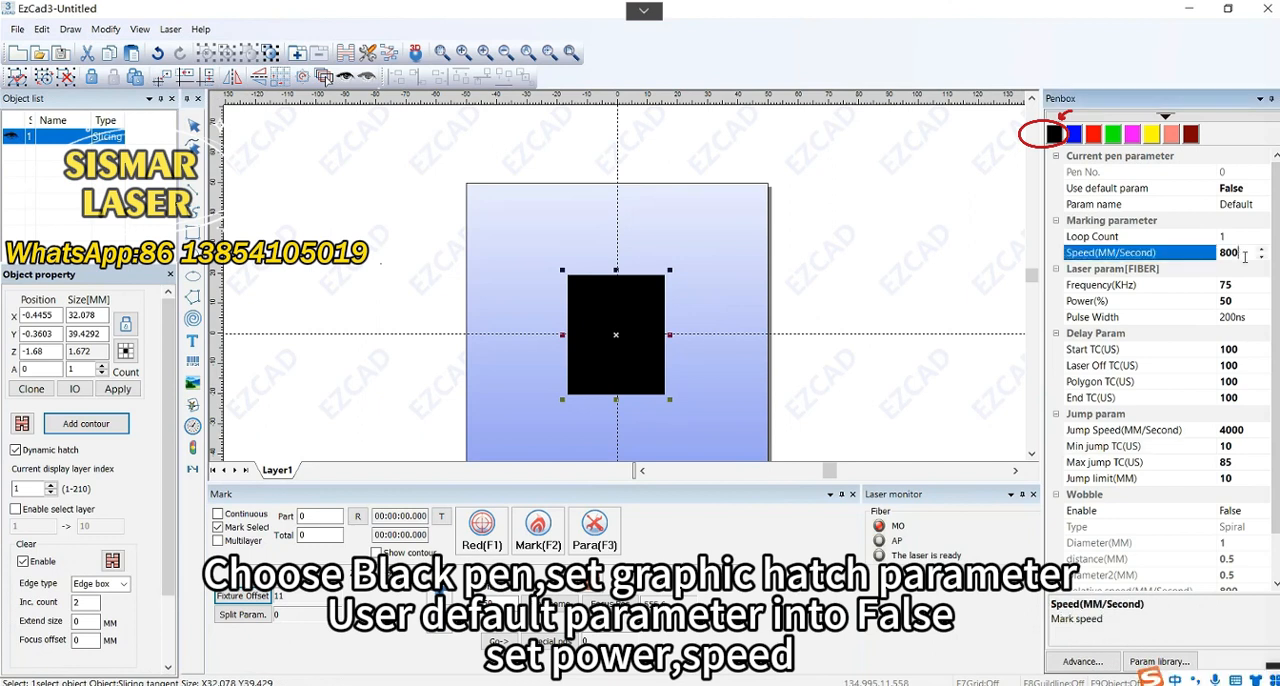
click(1262, 190)
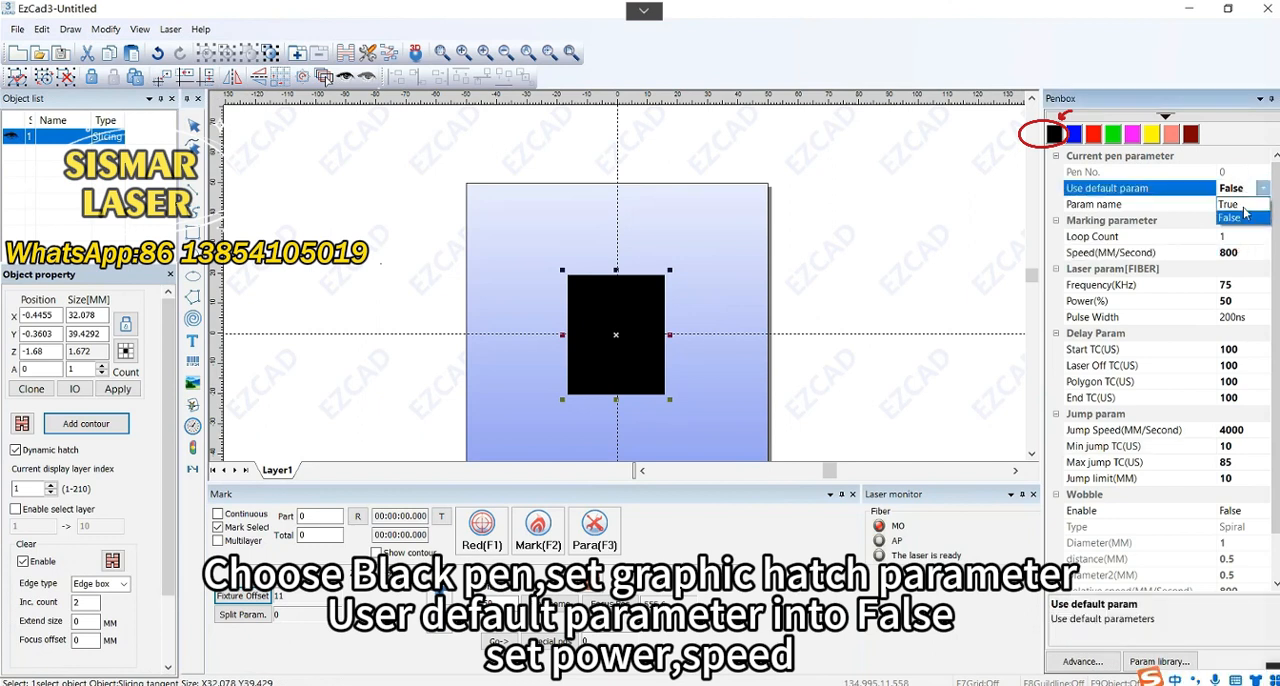
click(1238, 218)
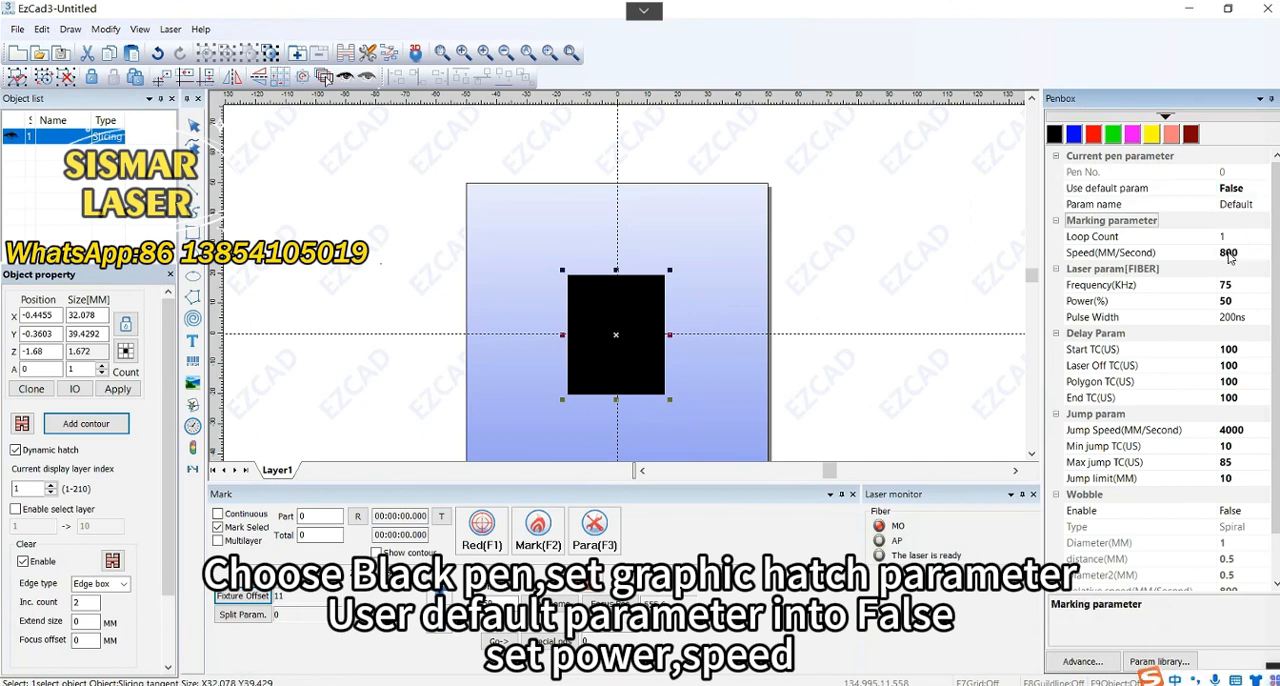
Set the black pen's speed to 800 mm/s, frequency to 75 kHz and power to 50%
click(1233, 255)
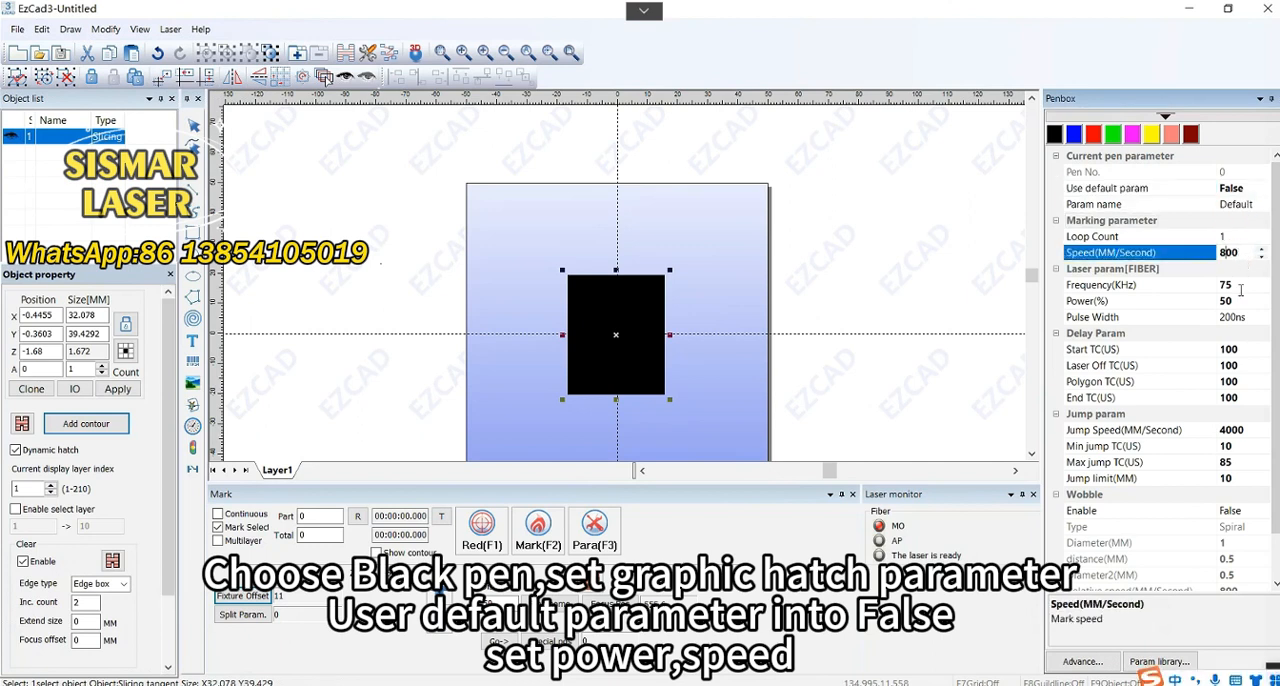
double_click(1232, 254)
click(1234, 290)
click(1232, 288)
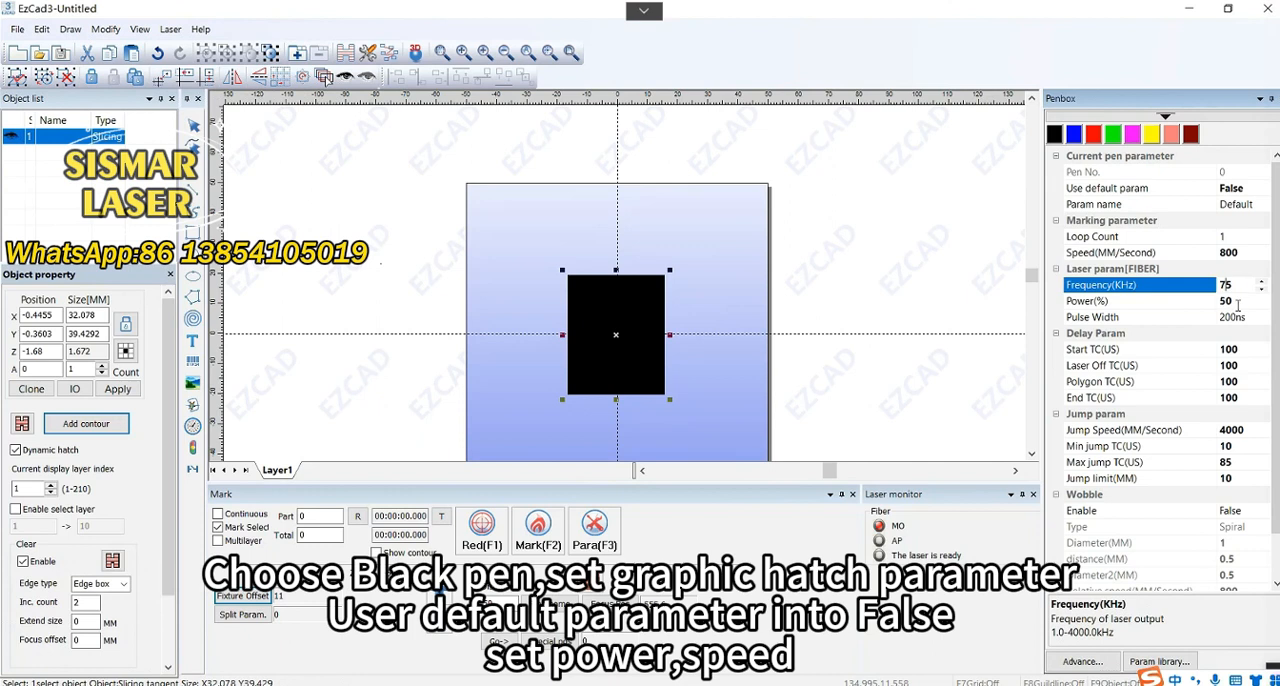
double_click(1227, 285)
click(1235, 302)
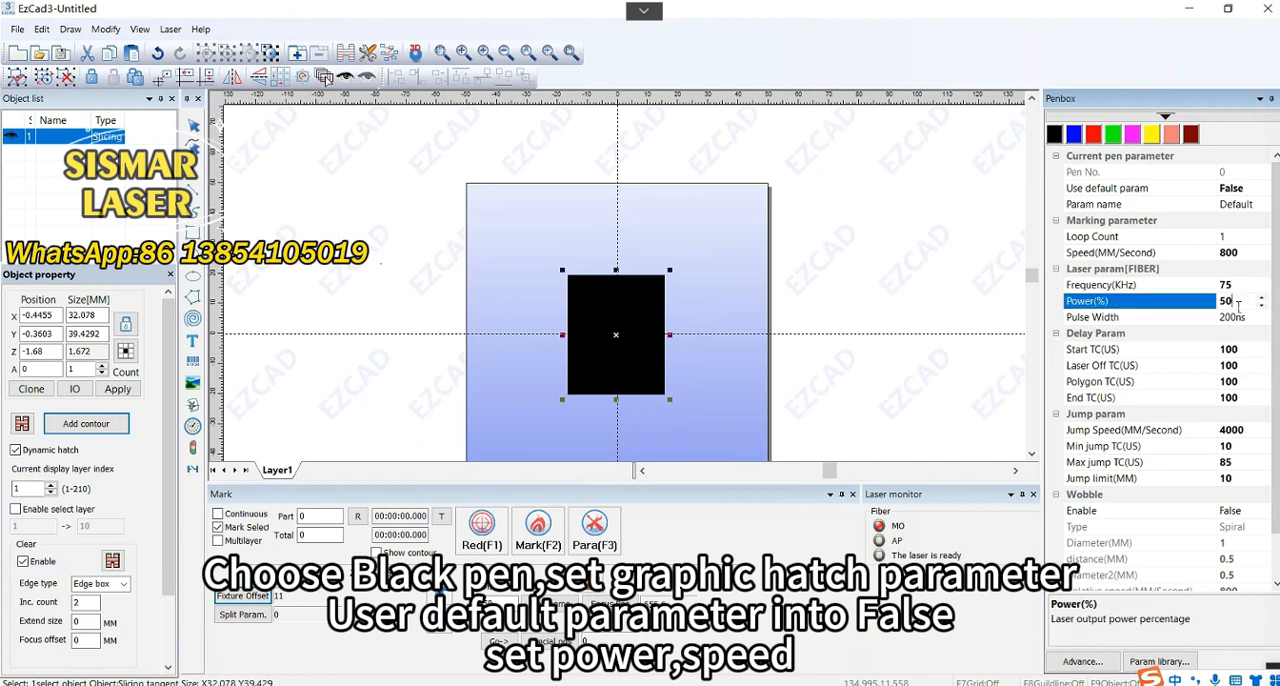
Select the blue pen for the cleaning hatch and set its Use default param to False
click(1075, 135)
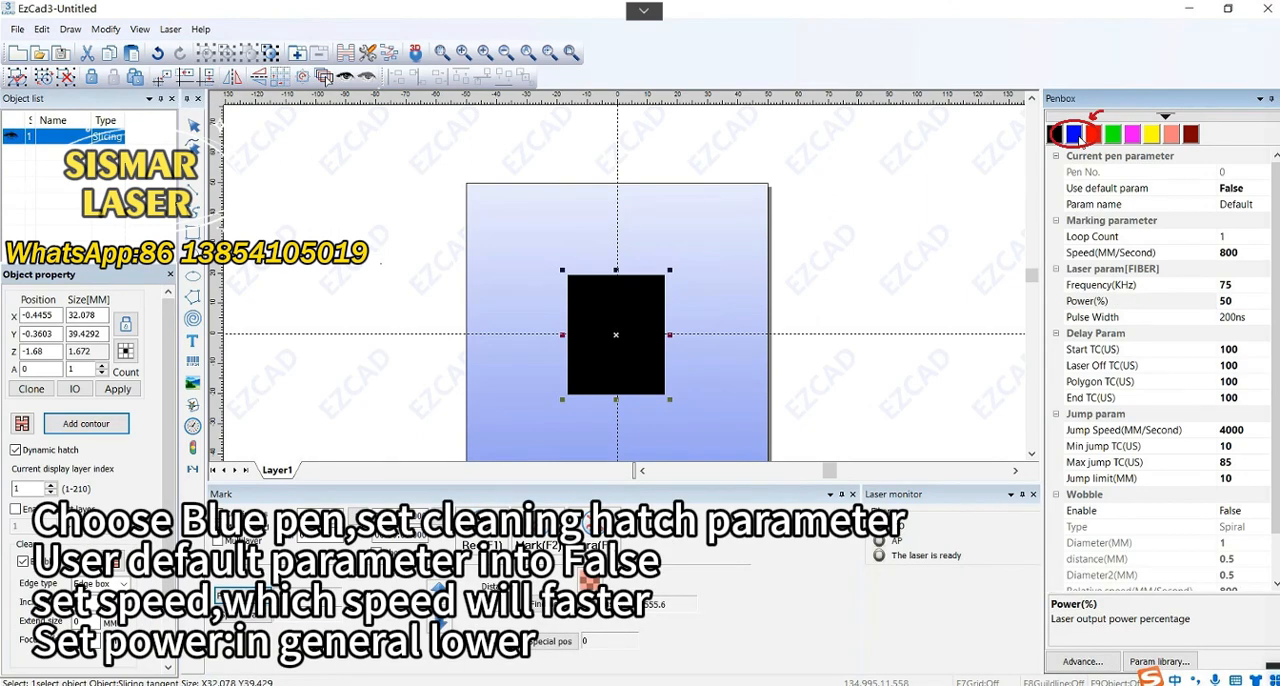
click(1075, 135)
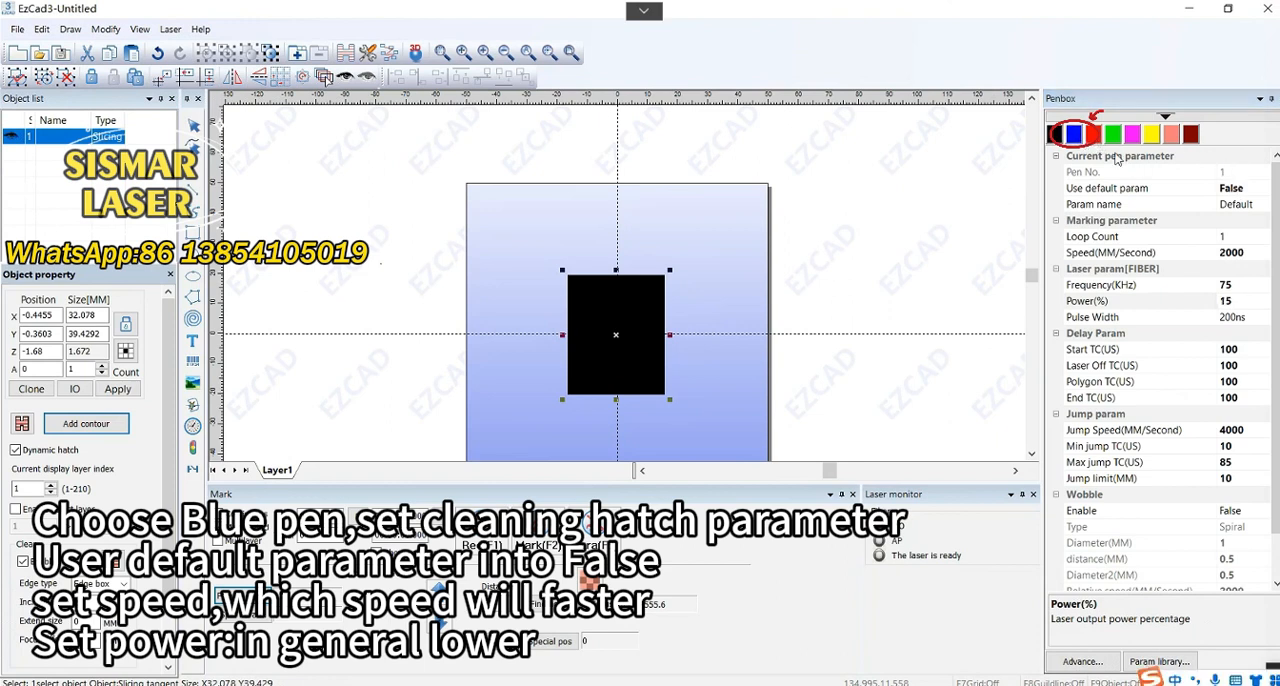
click(1257, 192)
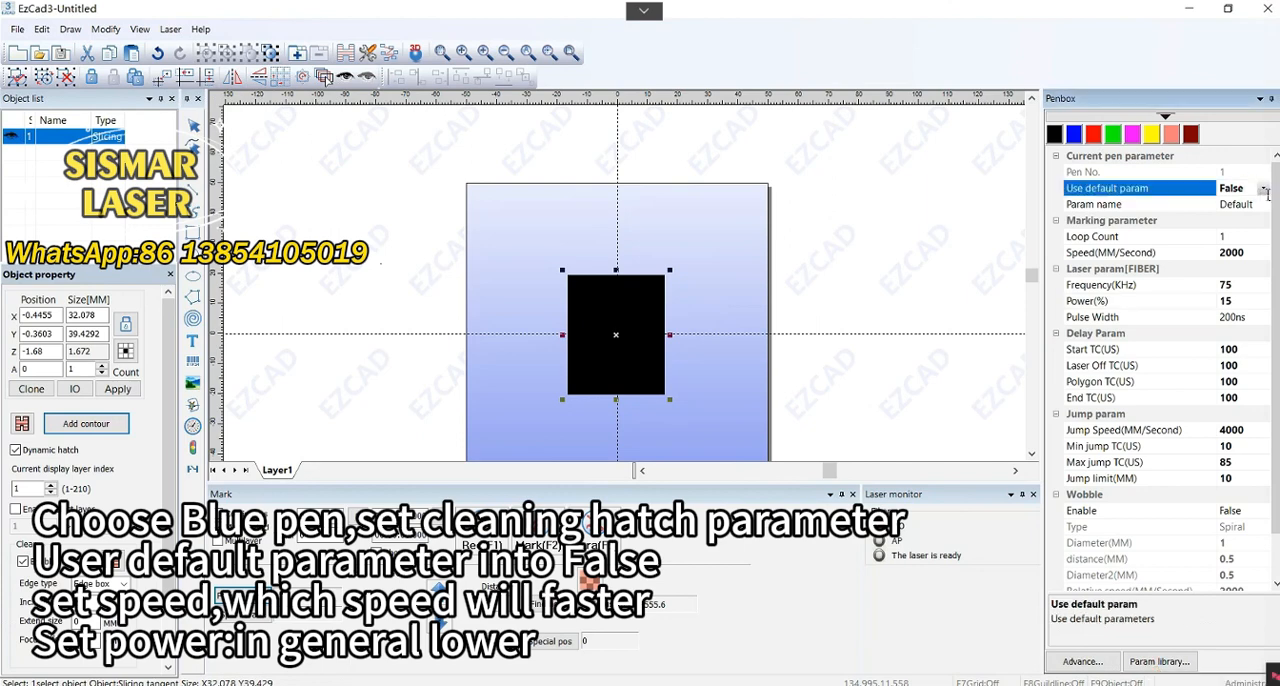
click(1263, 188)
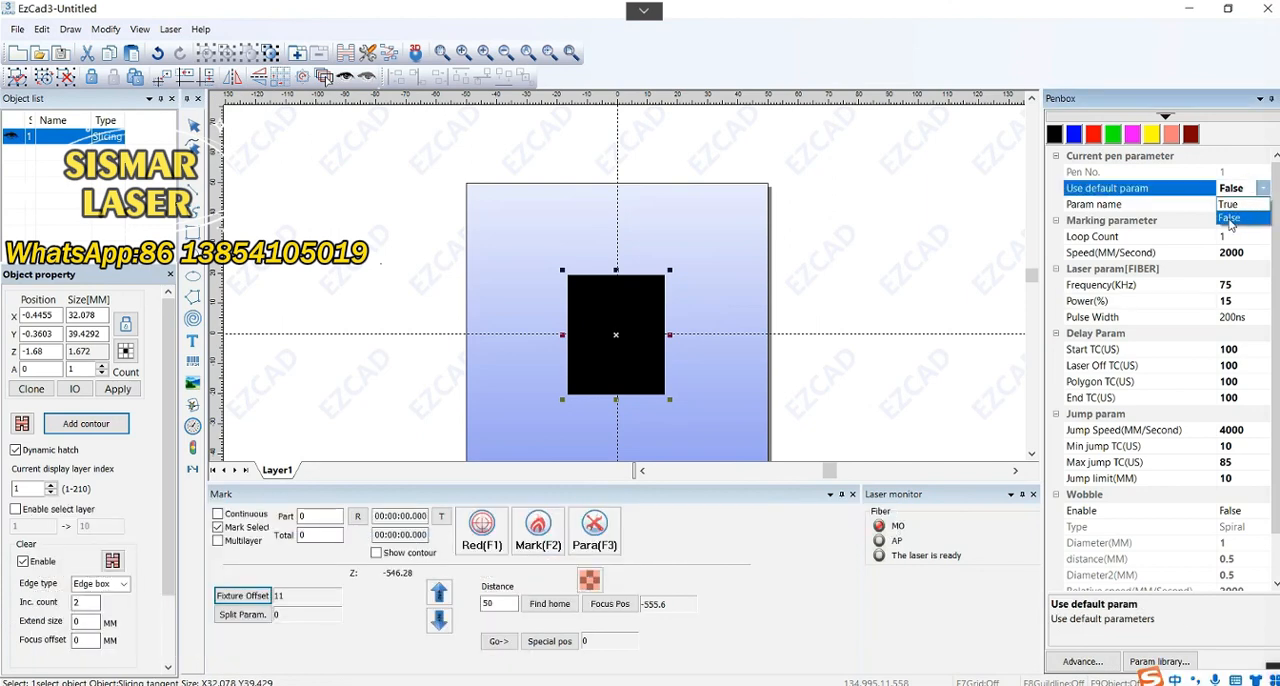
click(1230, 219)
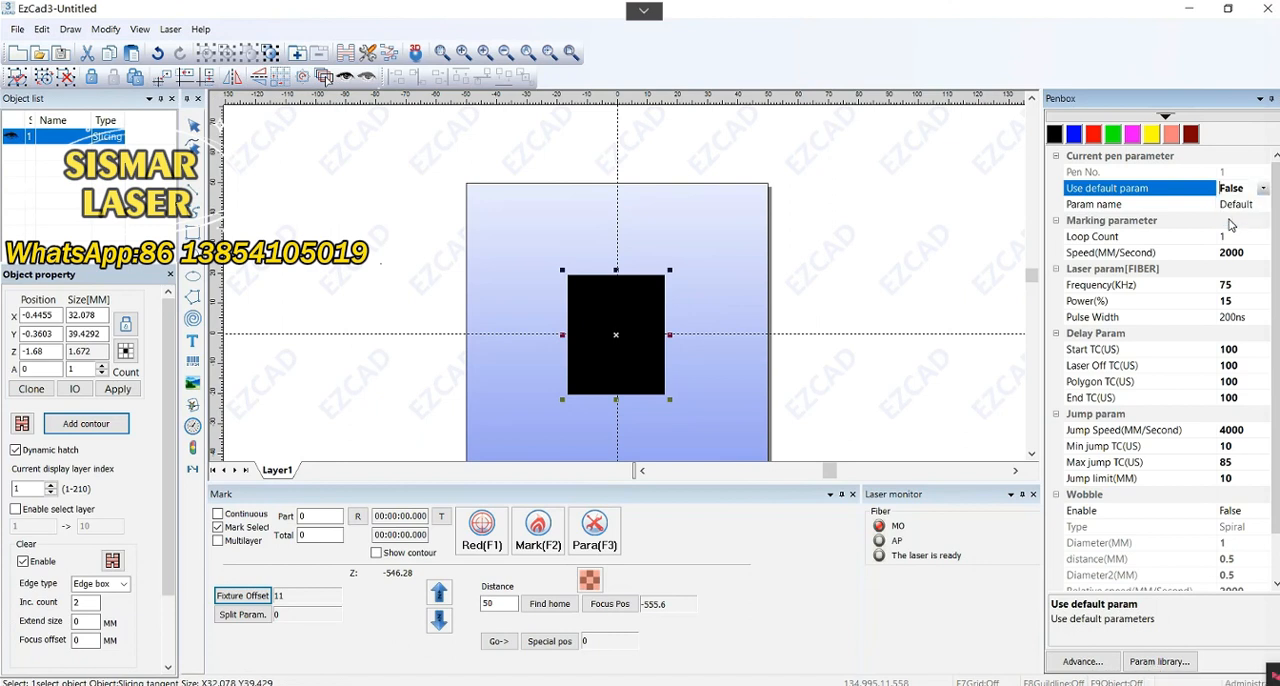
click(1229, 219)
Set the blue pen's marking speed to 2000 mm/s and its power to 15%
click(1237, 250)
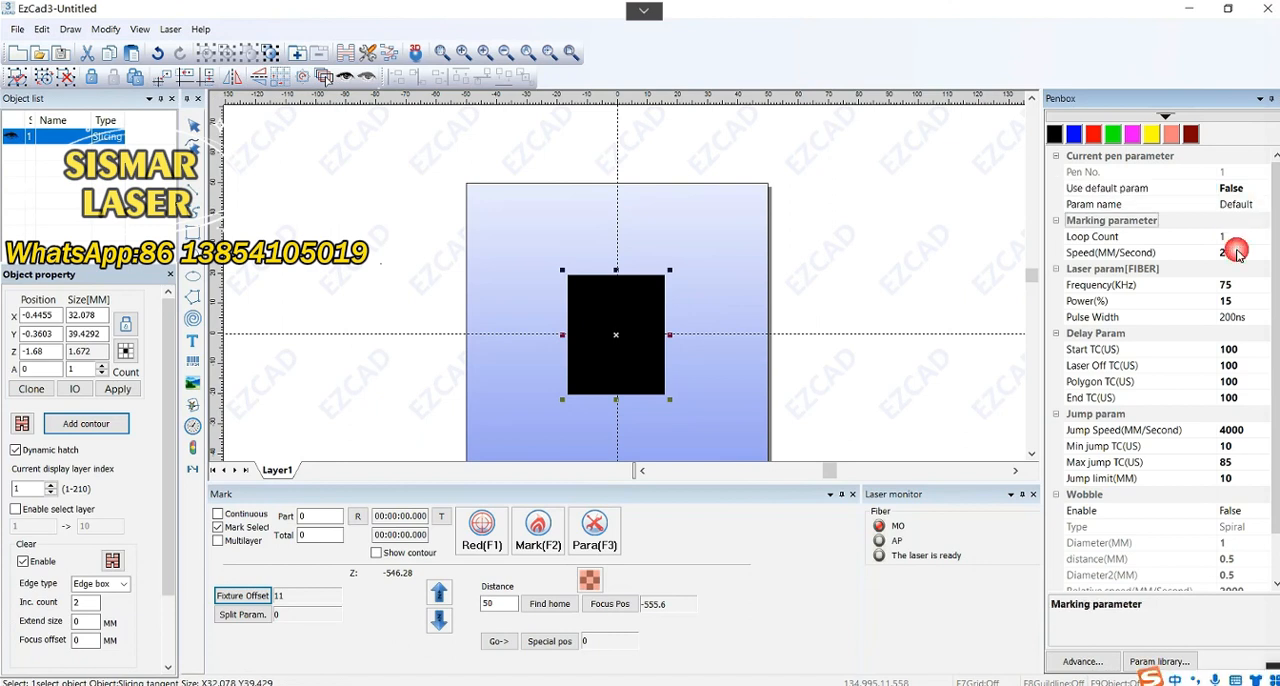
click(1243, 255)
double_click(1251, 256)
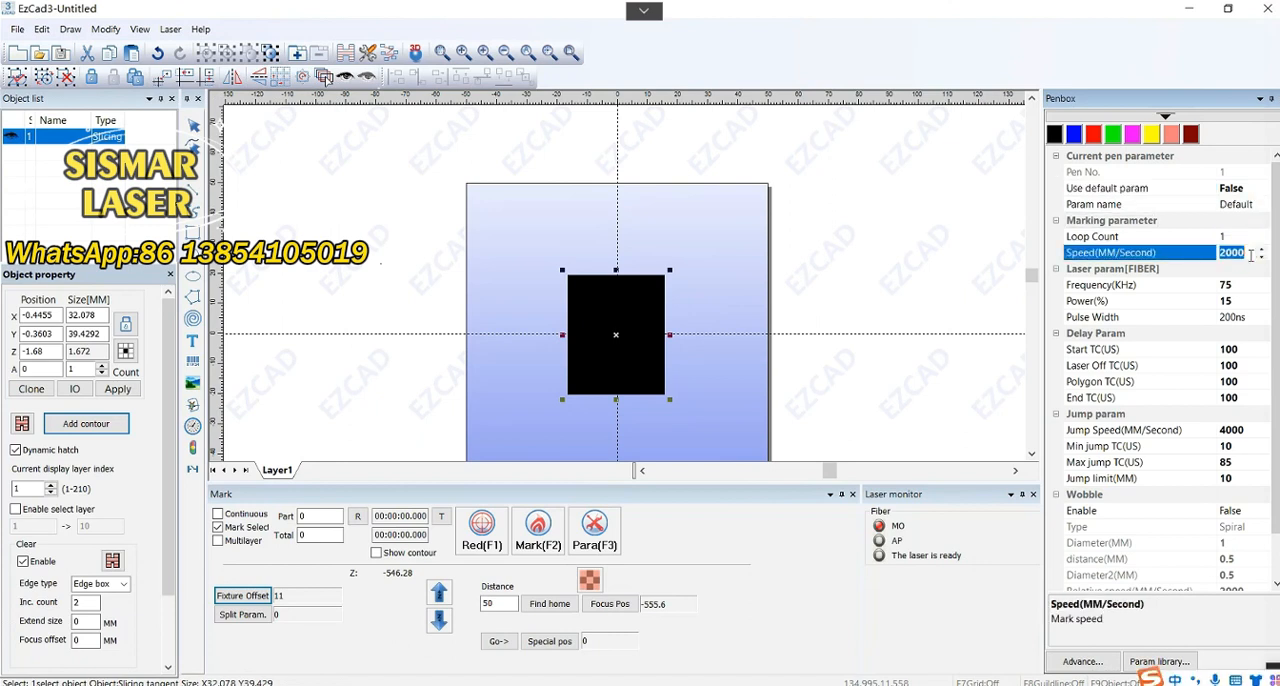
click(1243, 297)
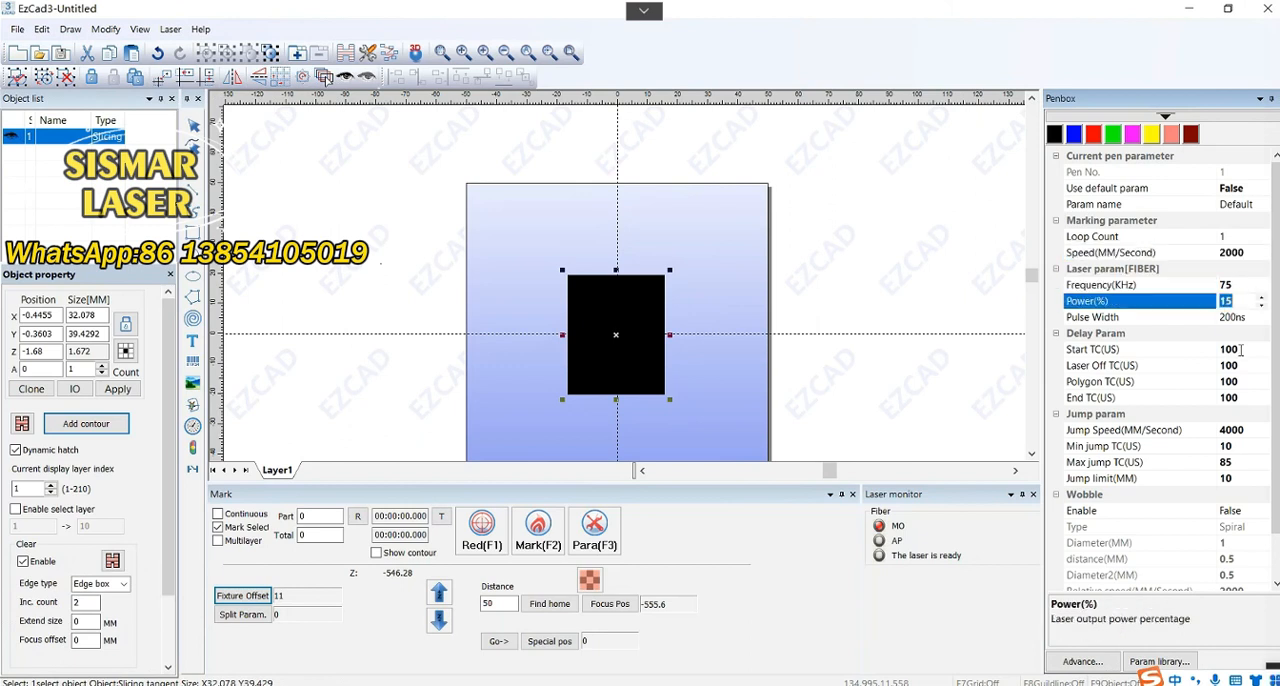
key(Return)
Set the fixture offset, the height from worktable to object surface, to 11 mm
click(256, 597)
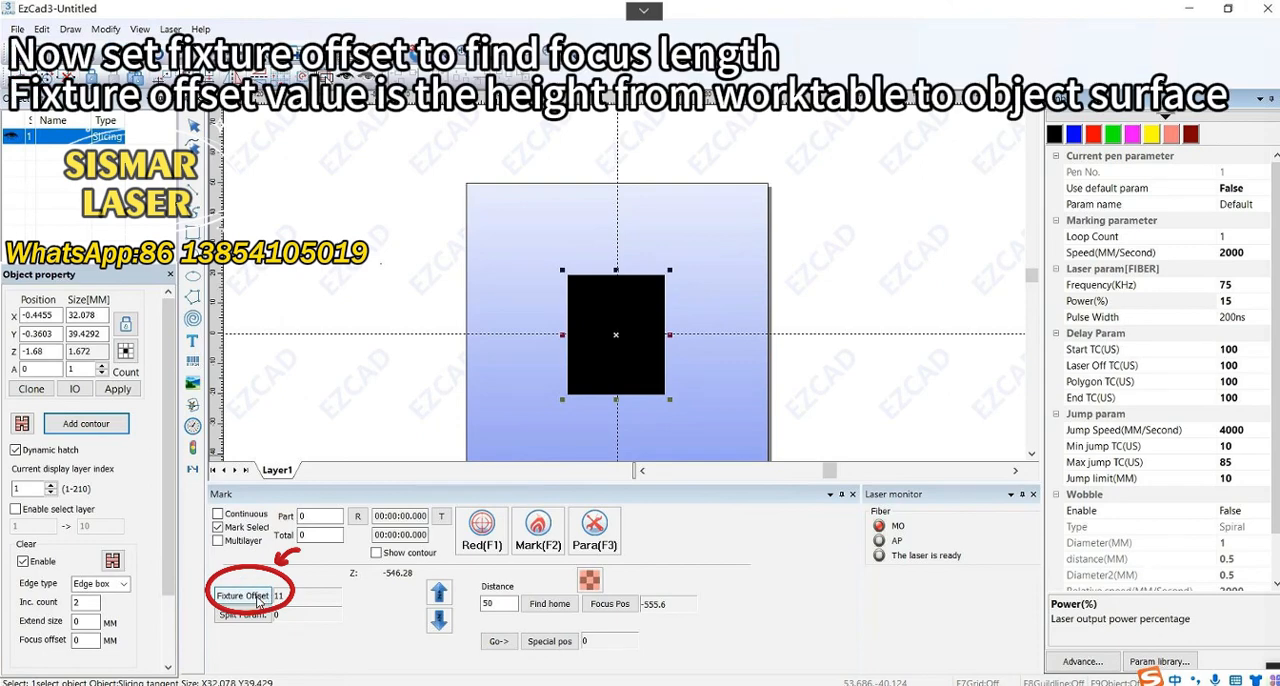
click(258, 597)
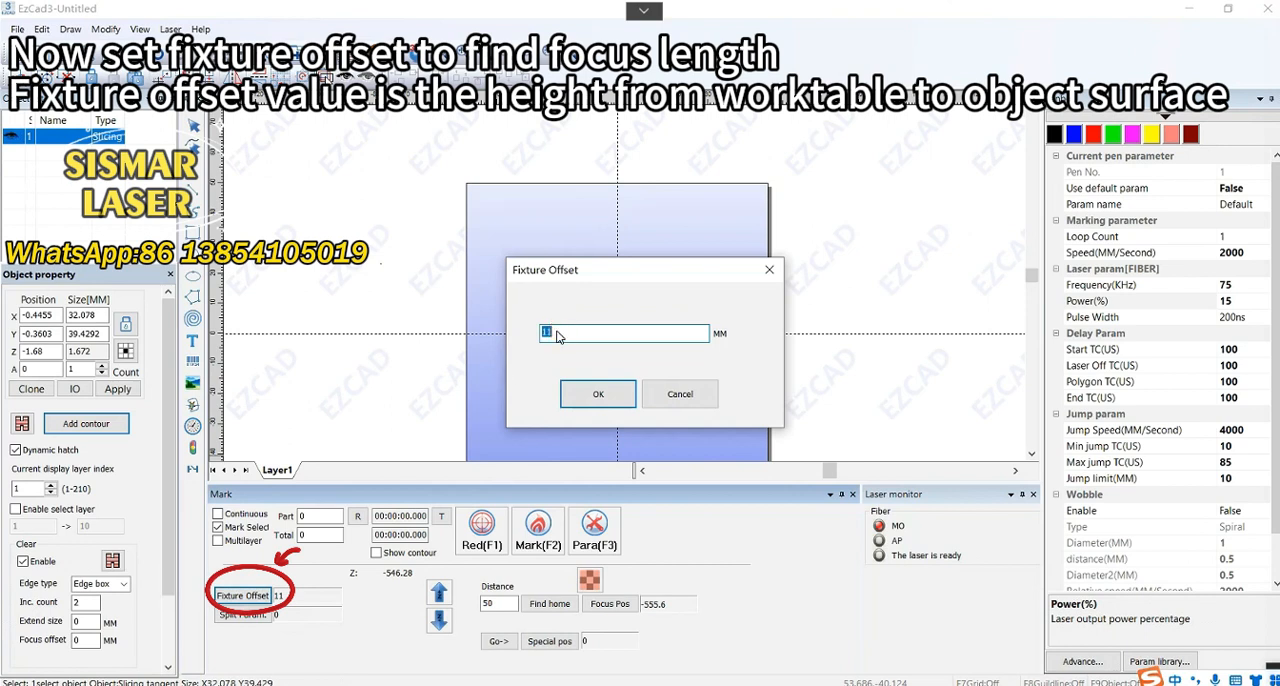
click(588, 396)
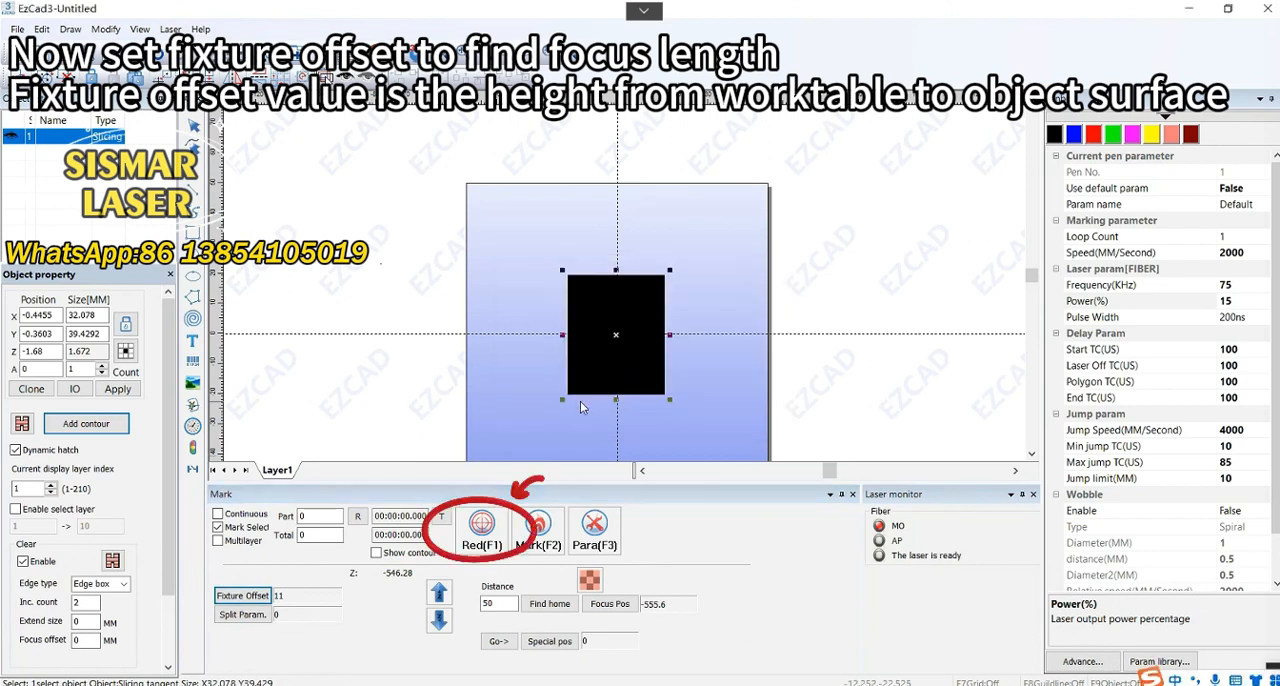
Preview the slicing object's marking position with the red light
click(486, 534)
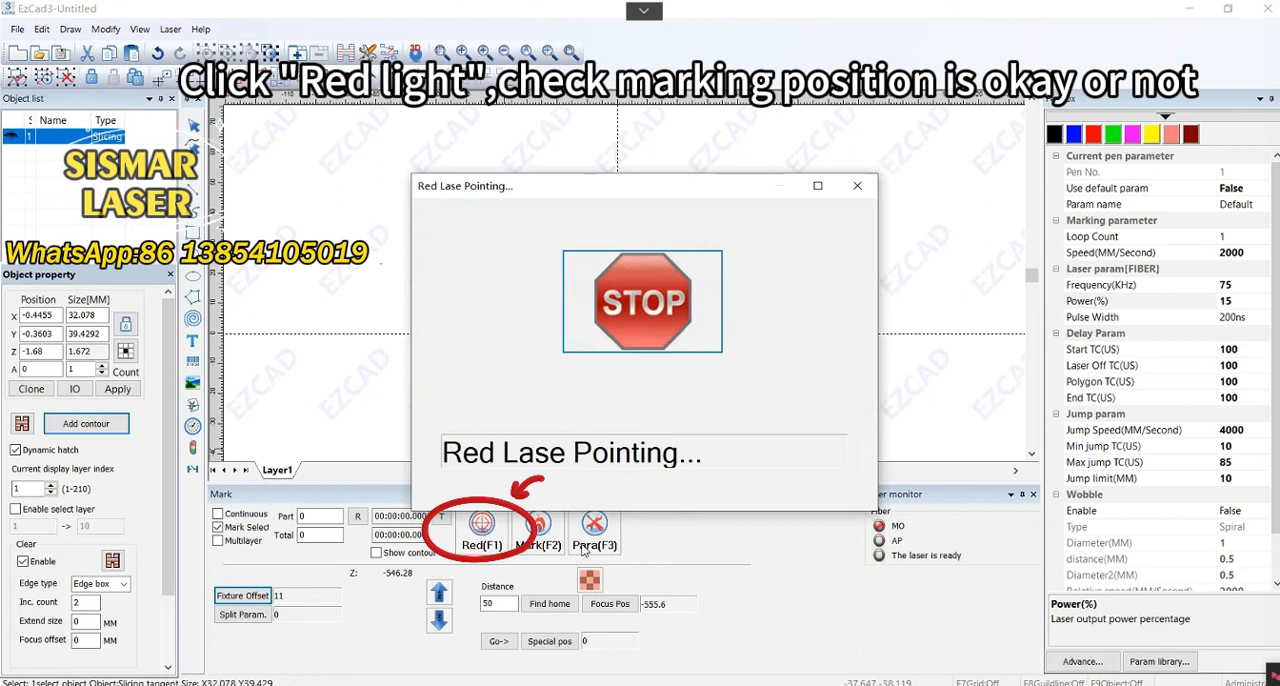